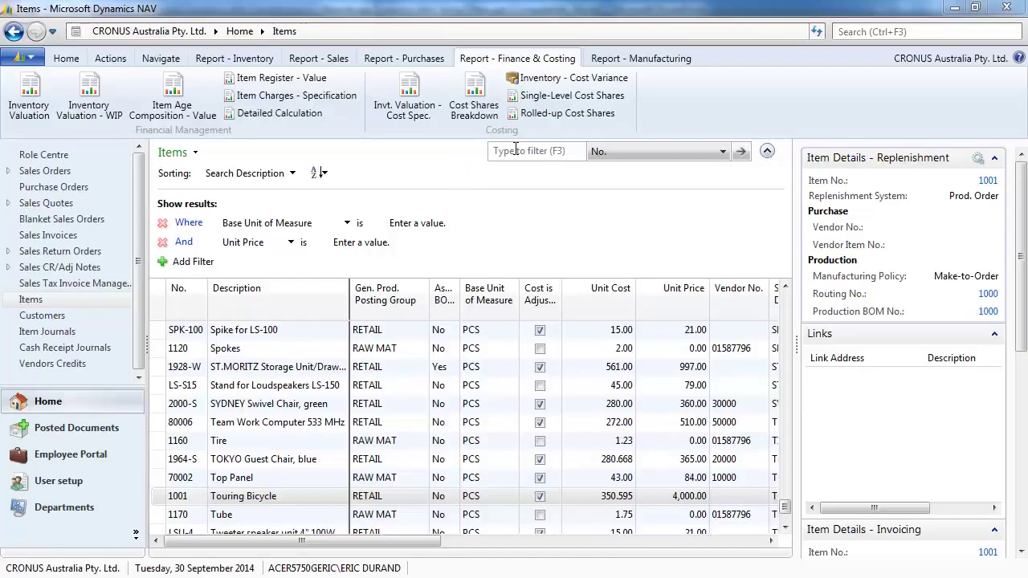
Step: Filter the item list by No. with ls-100
{"action": "left_click", "coordinate": [516, 149]}
{"action": "type", "text": "Is"}
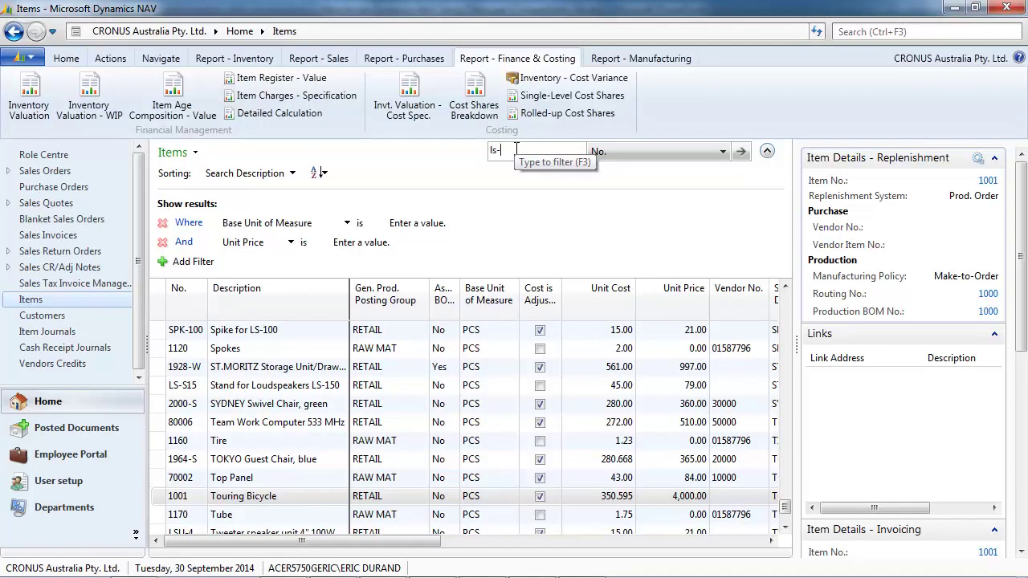
{"action": "type", "text": "-100"}
{"action": "key", "text": "Return"}
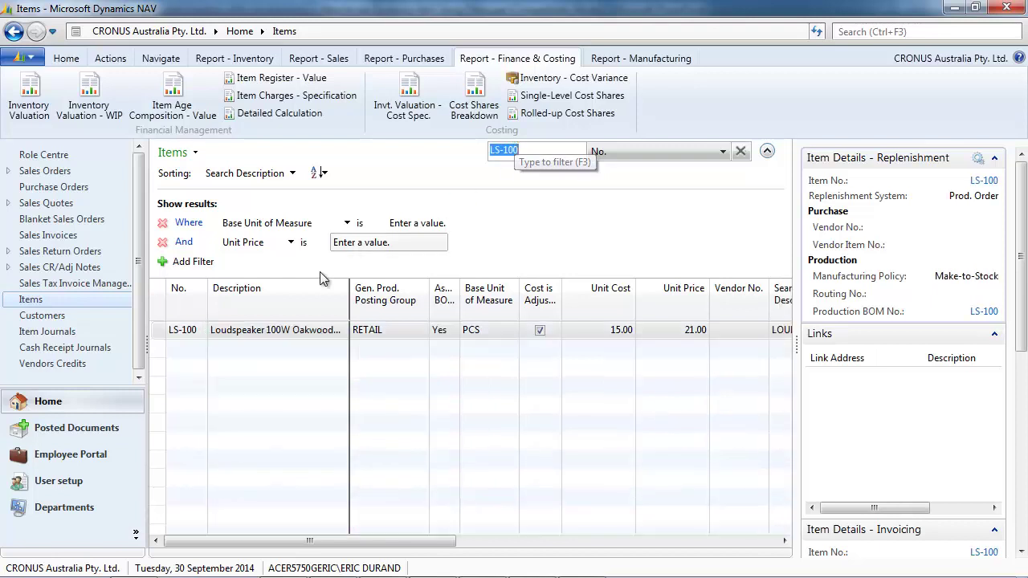
Step: Shorten the No. filter to LS to list all items whose number starts with it
{"action": "left_click", "coordinate": [524, 149]}
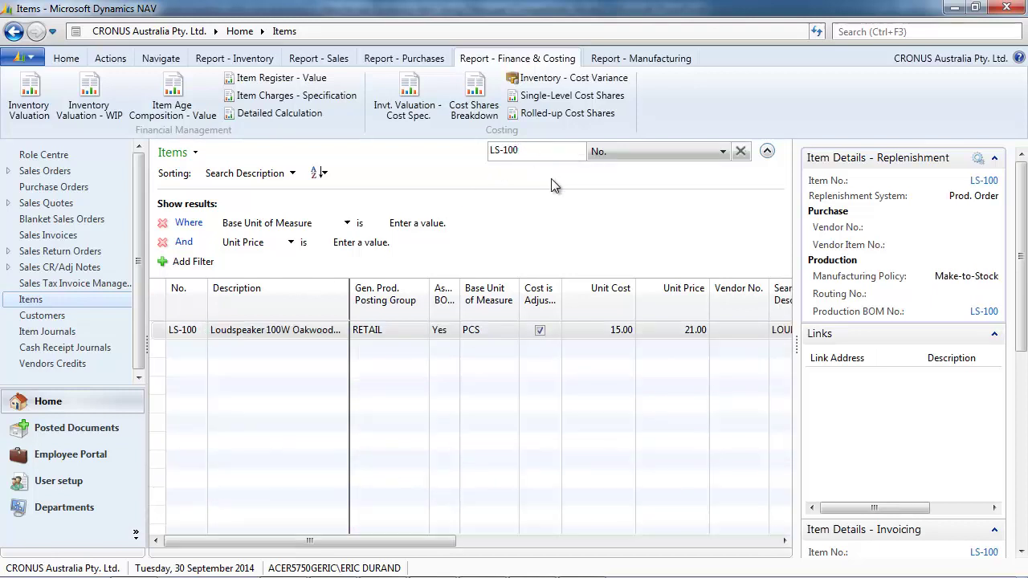
{"action": "key", "text": "BackSpace"}
{"action": "key", "text": "BackSpace"}
{"action": "key", "text": "BackSpace"}
{"action": "key", "text": "BackSpace"}
{"action": "key", "text": "Return"}
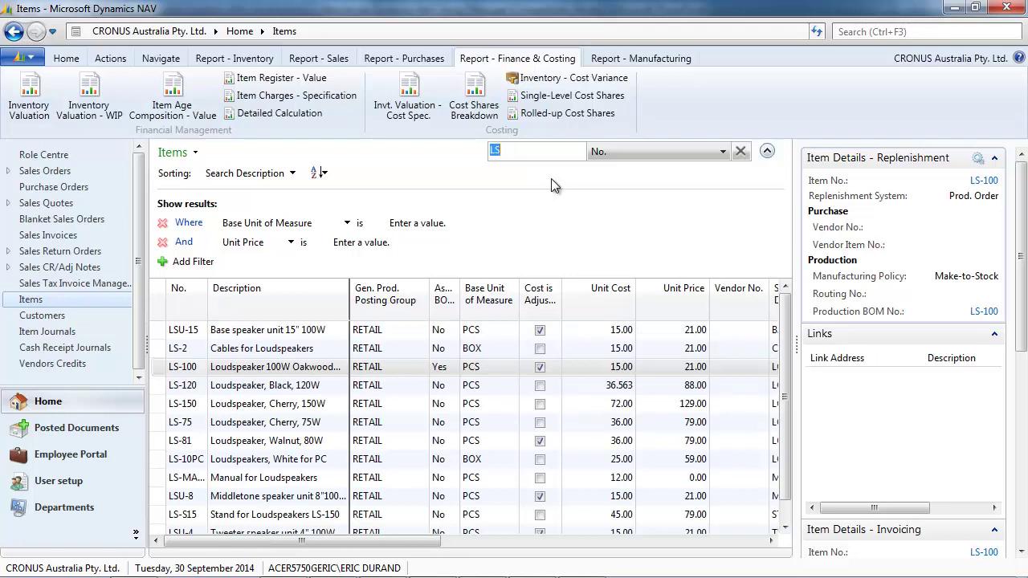
Step: Clear the No. filter and filter the item list by Description with loudspeaker
{"action": "key", "text": "BackSpace"}
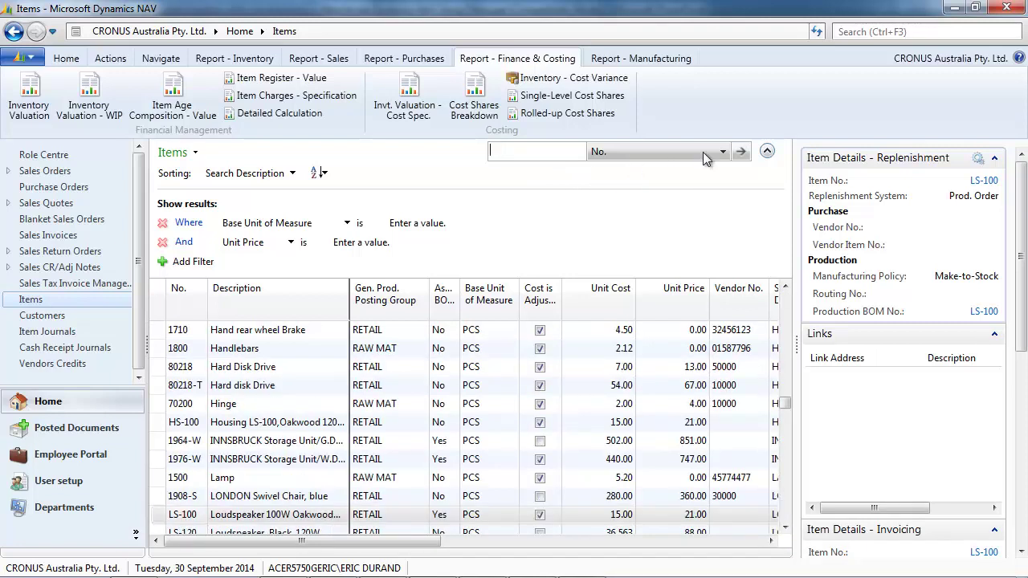
{"action": "left_click", "coordinate": [723, 151]}
{"action": "left_click", "coordinate": [614, 185]}
{"action": "type", "text": "loudspeaker"}
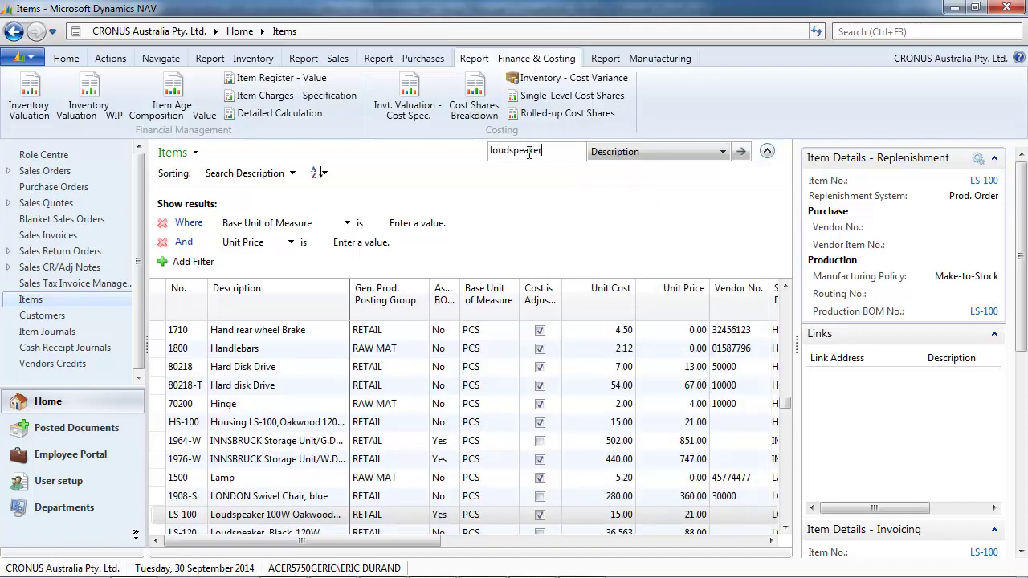
{"action": "key", "text": "Return"}
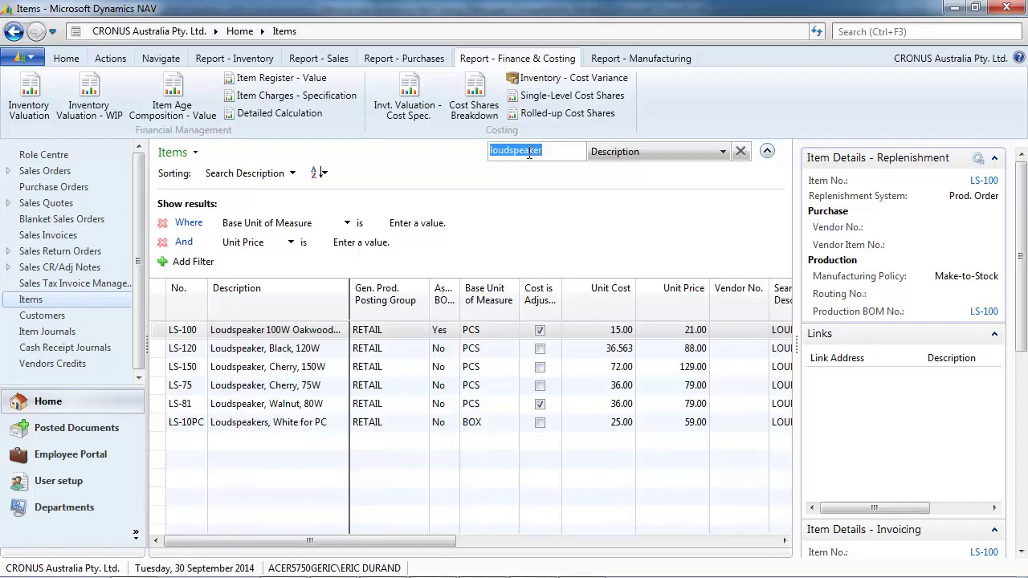
Step: Shorten the Description filter to speaker and apply it to the item list
{"action": "left_click", "coordinate": [511, 153]}
{"action": "key", "text": "shift+Home"}
{"action": "key", "text": "Delete"}
{"action": "key", "text": "Return"}
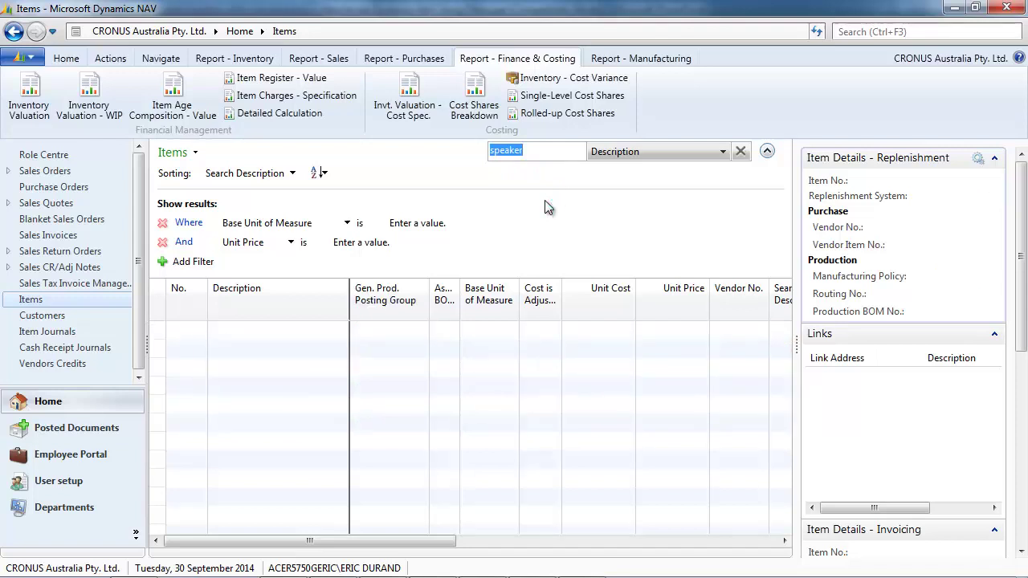
Step: Add a leading wildcard to the Description filter so it reads *speaker
{"action": "left_click", "coordinate": [534, 151]}
{"action": "key", "text": "Home"}
{"action": "type", "text": "*"}
{"action": "key", "text": "Return"}
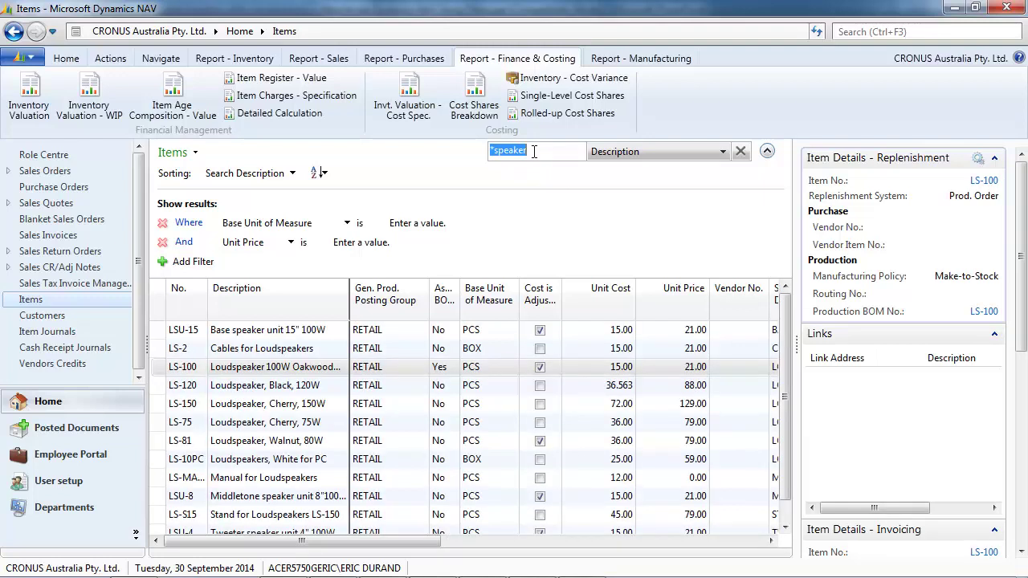
{"action": "left_click", "coordinate": [499, 154]}
{"action": "type", "text": "@"}
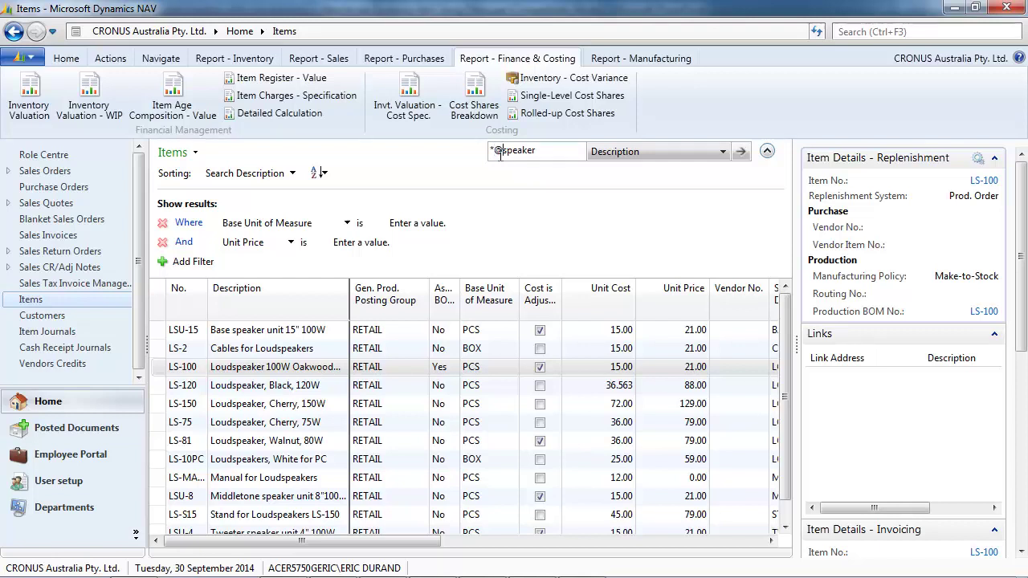
{"action": "key", "text": "Return"}
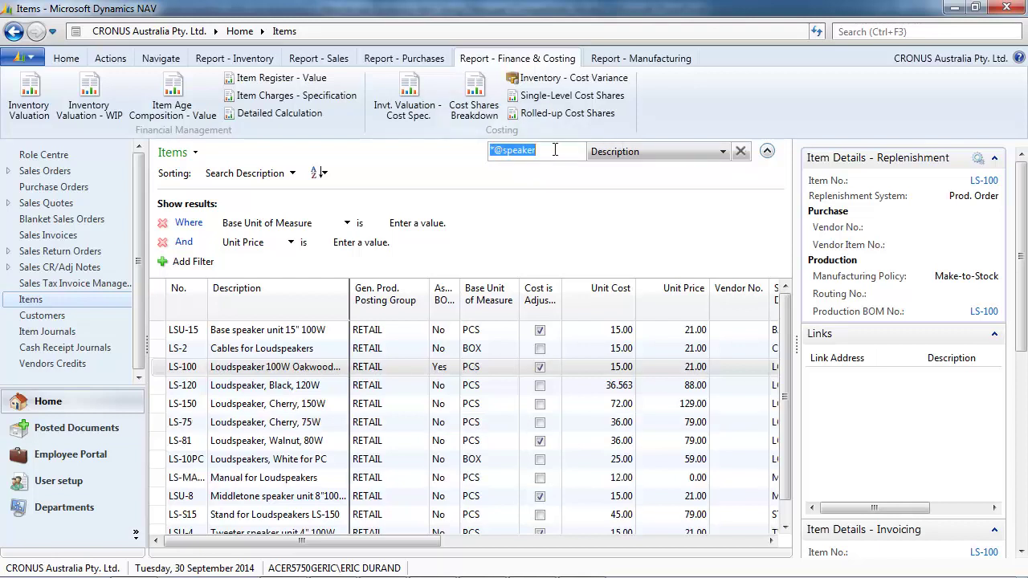
{"action": "left_click", "coordinate": [553, 155]}
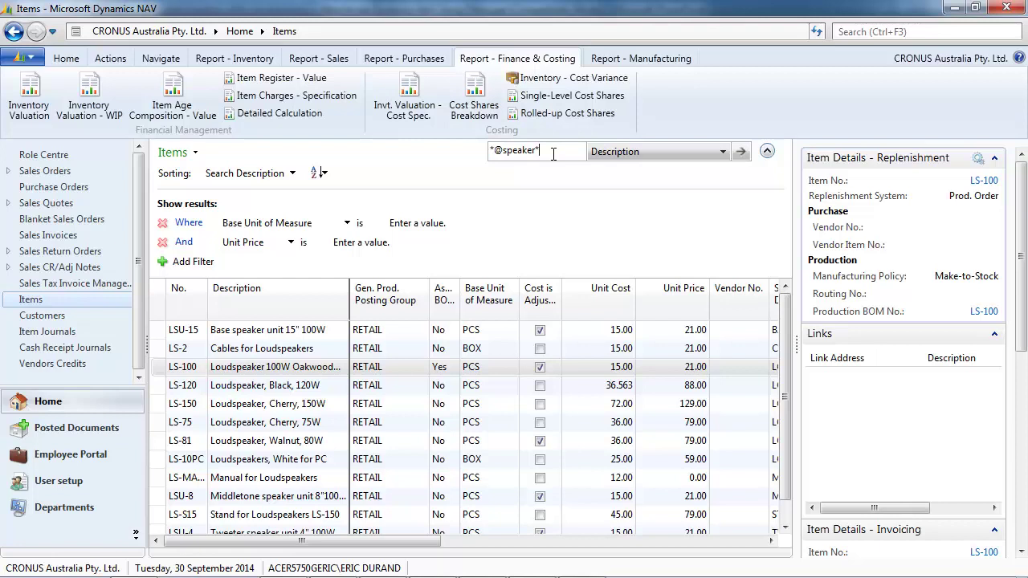
{"action": "double_click", "coordinate": [553, 154]}
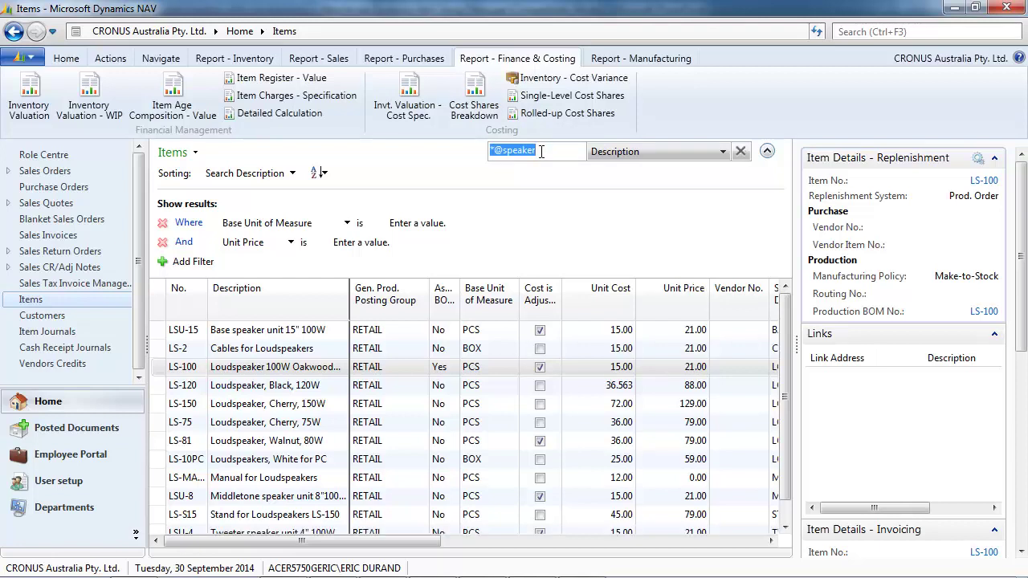
Step: Replace the Description filter with *speaker and apply it
{"action": "left_click", "coordinate": [541, 151]}
{"action": "double_click", "coordinate": [529, 152]}
{"action": "key", "text": "Delete"}
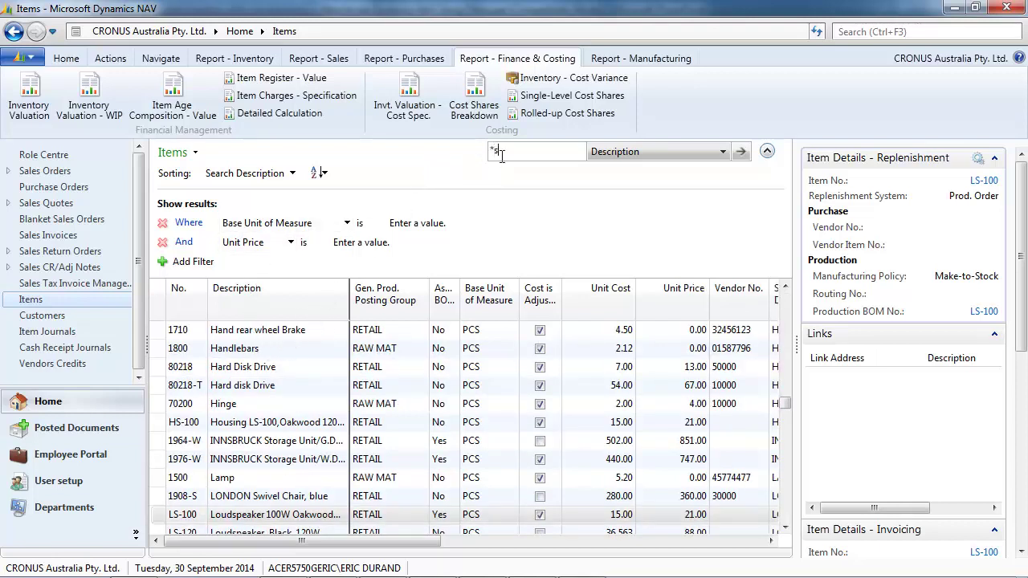
{"action": "type", "text": "*speaker"}
{"action": "key", "text": "Return"}
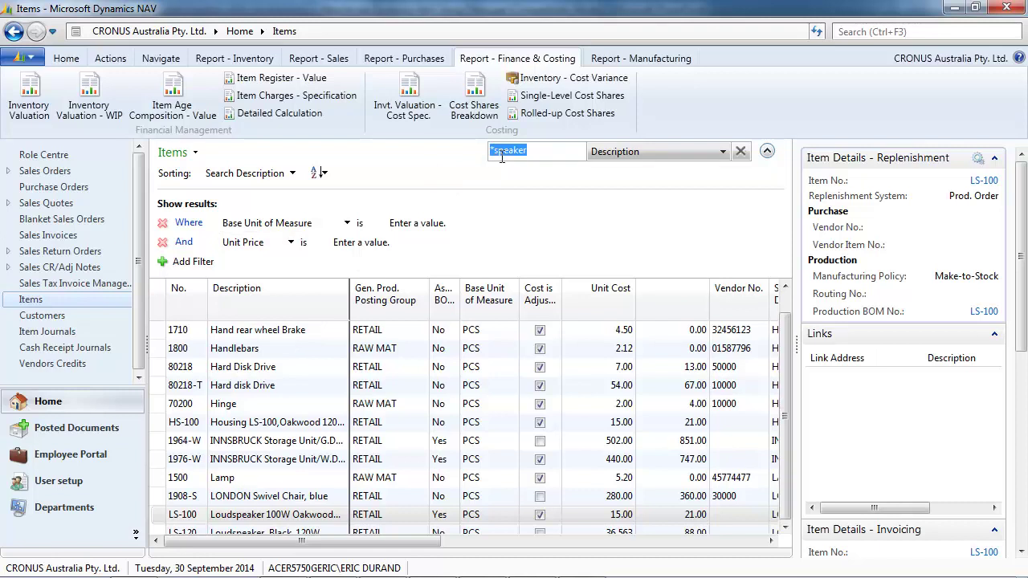
Step: Narrow the item list to Base Unit of Measure pcs and Unit Price >50
{"action": "left_click", "coordinate": [410, 223]}
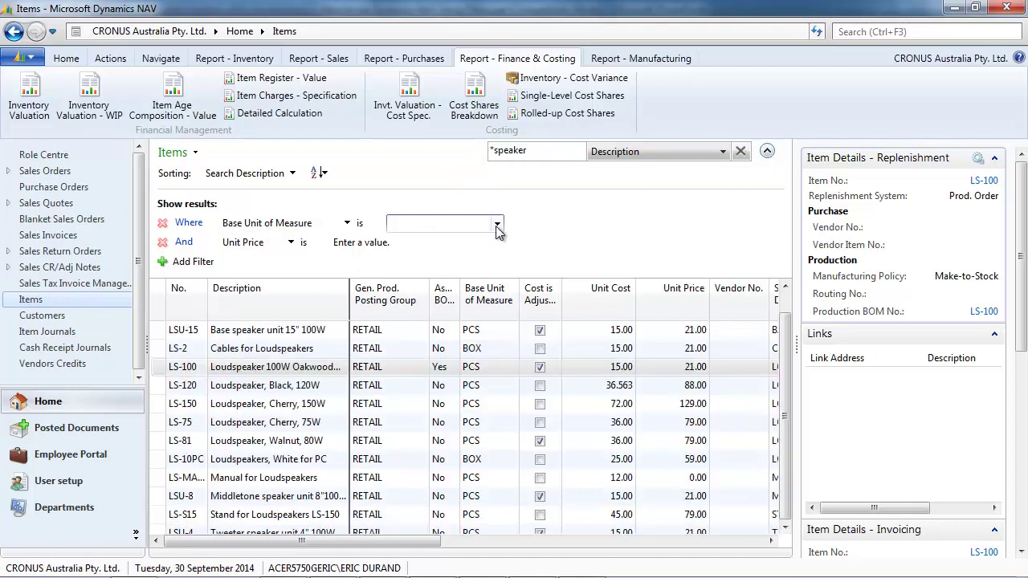
{"action": "type", "text": "pcs"}
{"action": "key", "text": "Return"}
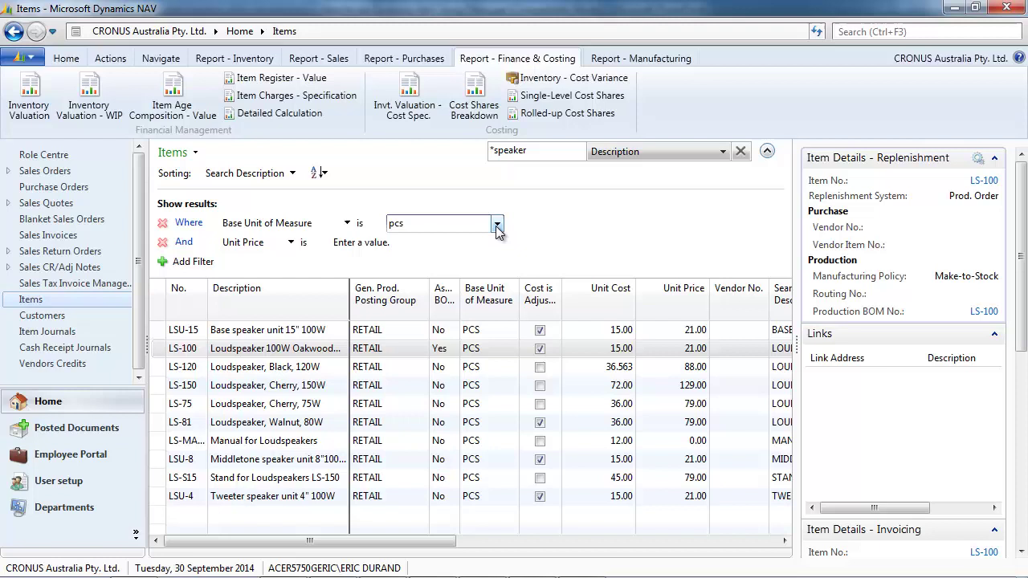
{"action": "left_click", "coordinate": [377, 243]}
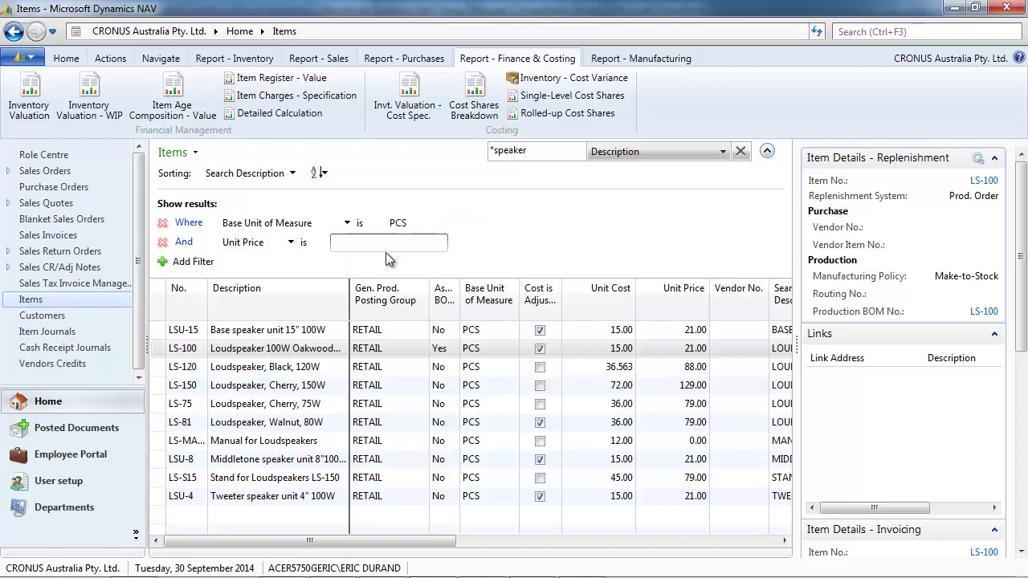
{"action": "type", "text": ">50"}
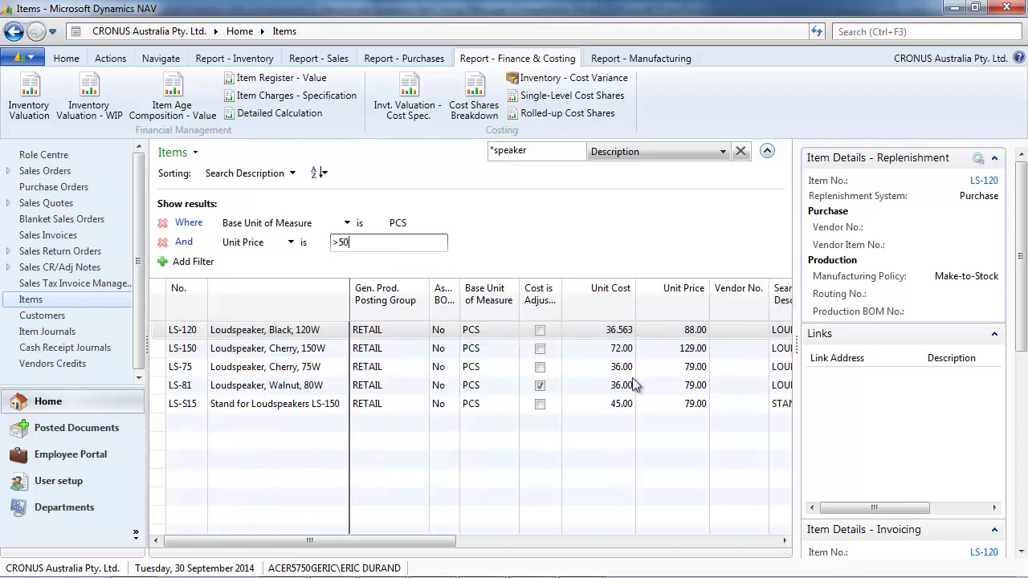
Step: Change the Unit Price filter to the range 20..50
{"action": "left_click_drag", "start_coordinate": [363, 243], "coordinate": [318, 250]}
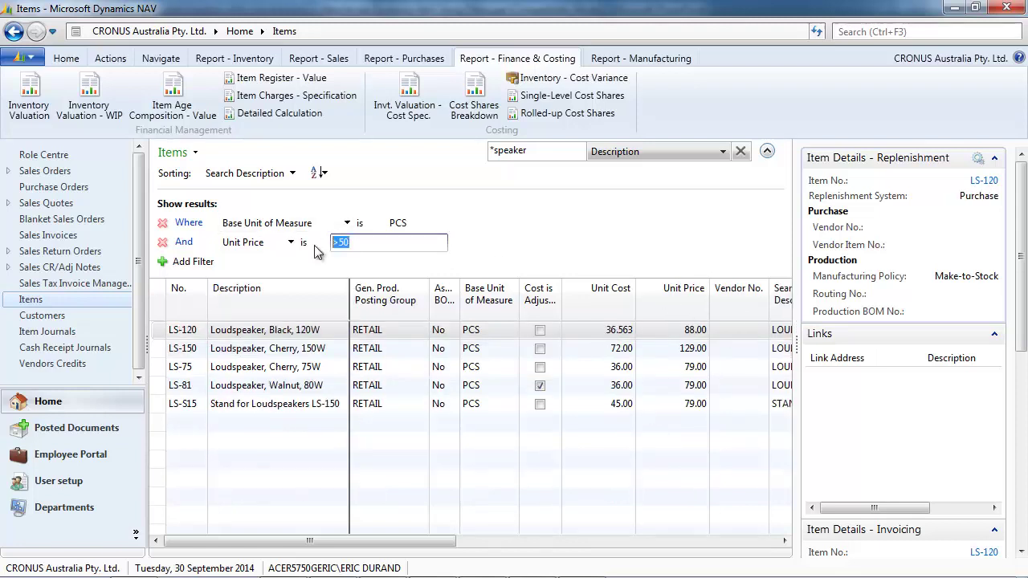
{"action": "type", "text": "20..50"}
{"action": "key", "text": "Return"}
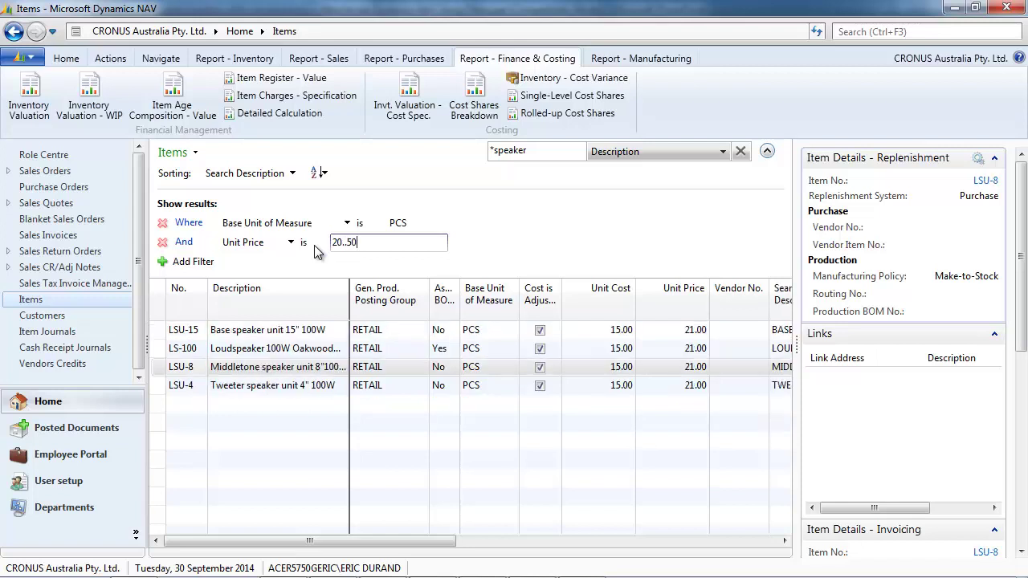
Step: Clear the Unit Price, Base Unit of Measure and Description filters from the item list
{"action": "key", "text": "BackSpace"}
{"action": "key", "text": "BackSpace"}
{"action": "key", "text": "BackSpace"}
{"action": "key", "text": "BackSpace"}
{"action": "key", "text": "BackSpace"}
{"action": "key", "text": "BackSpace"}
{"action": "left_click", "coordinate": [397, 222]}
{"action": "key", "text": "BackSpace"}
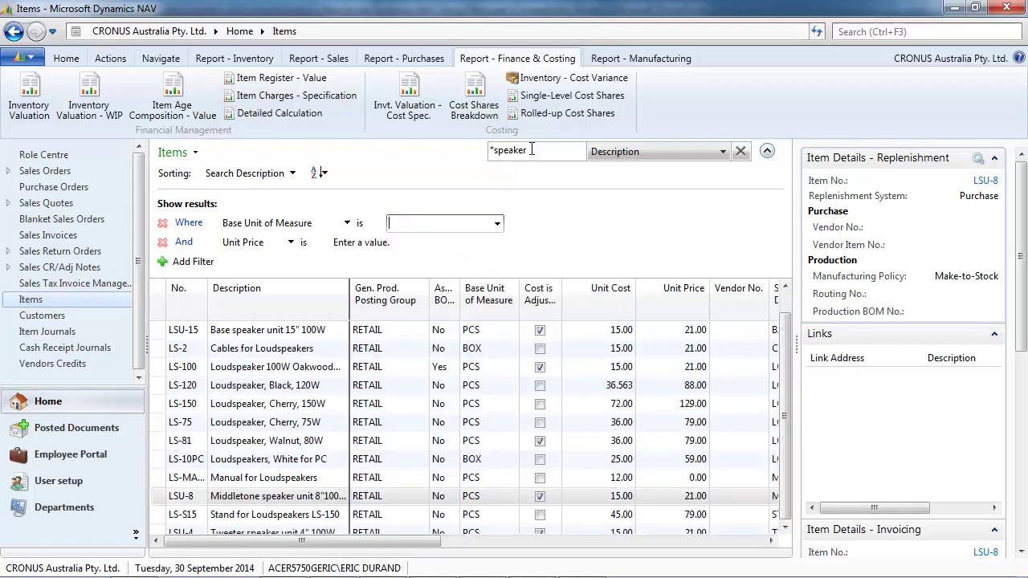
{"action": "key", "text": "shift+Tab"}
{"action": "key", "text": "BackSpace"}
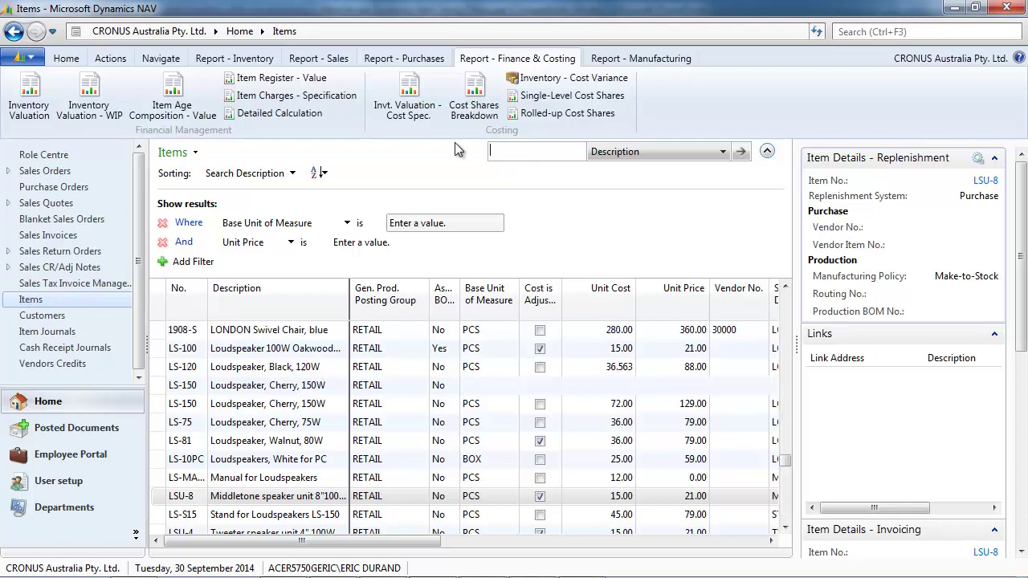
Step: Change the first filter's field from Base Unit of Measure to Production BOM No., chosen from all available columns
{"action": "left_click", "coordinate": [346, 223]}
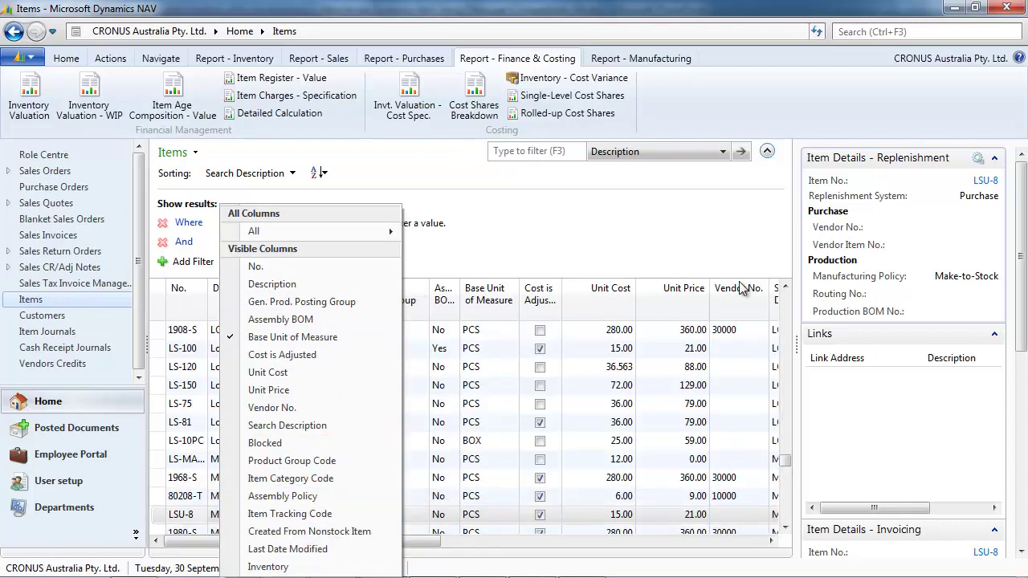
{"action": "left_click", "coordinate": [658, 259]}
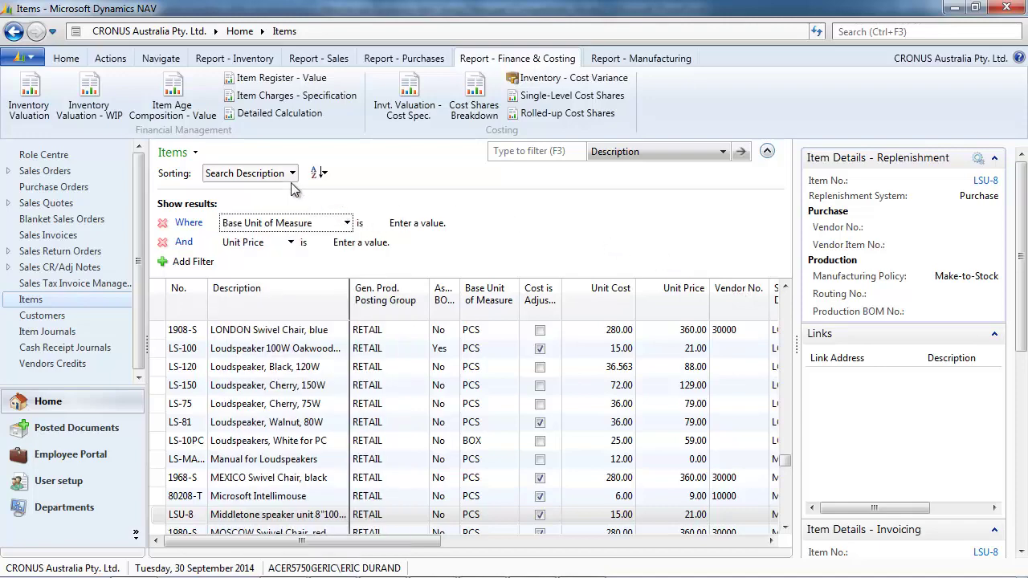
{"action": "left_click", "coordinate": [348, 224]}
{"action": "mouse_move", "coordinate": [347, 229]}
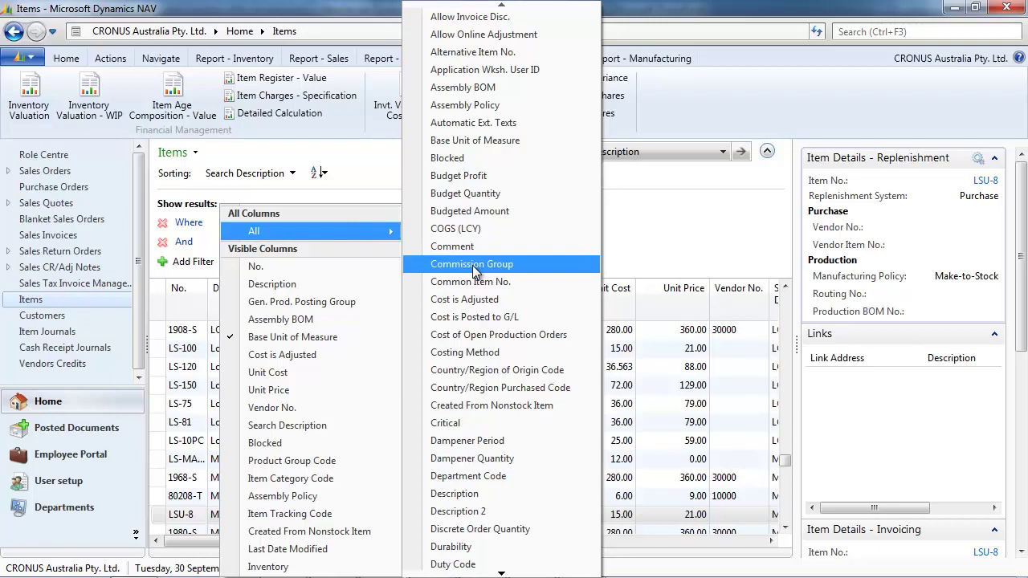
{"action": "scroll", "coordinate": [479, 271], "scroll_direction": "down", "scroll_amount": 11}
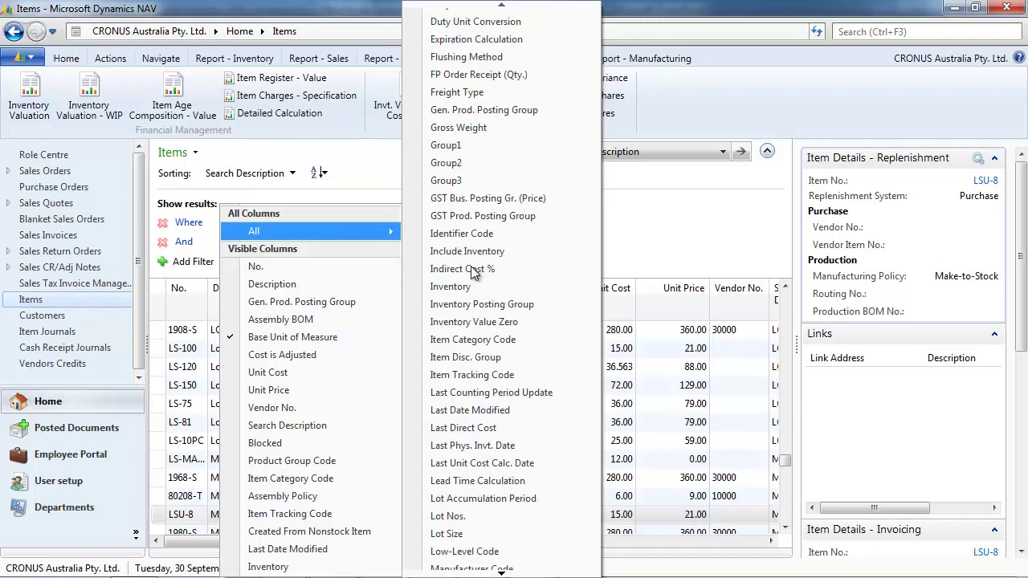
{"action": "scroll", "coordinate": [473, 273], "scroll_direction": "down", "scroll_amount": 2}
{"action": "scroll", "coordinate": [474, 273], "scroll_direction": "down", "scroll_amount": 5}
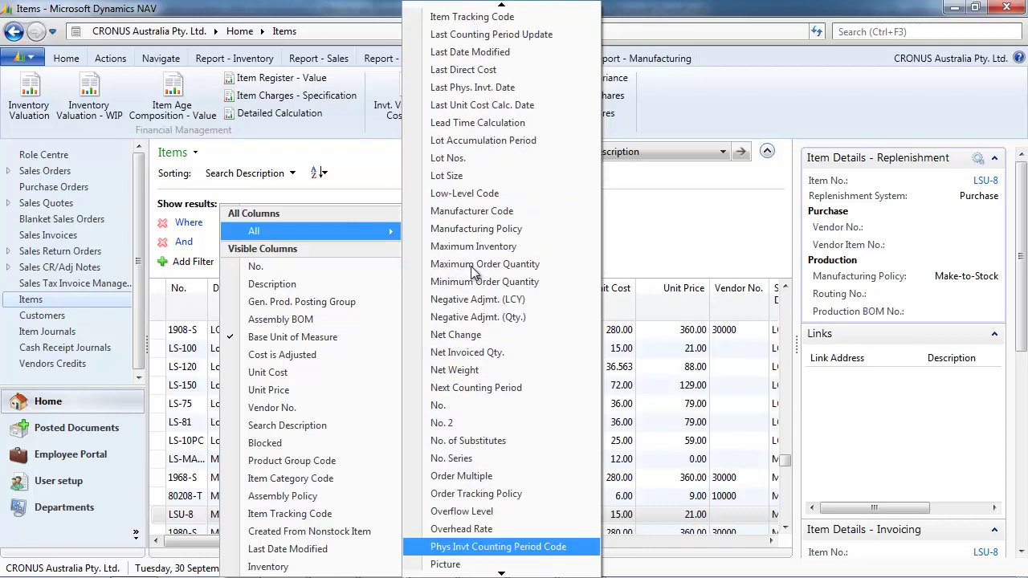
{"action": "scroll", "coordinate": [473, 273], "scroll_direction": "down", "scroll_amount": 7}
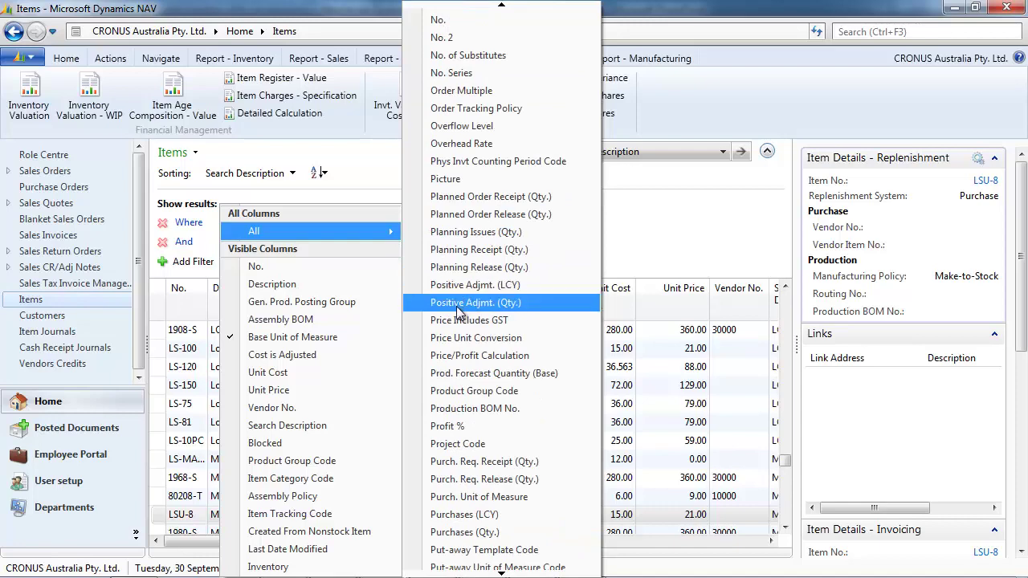
{"action": "left_click", "coordinate": [466, 408]}
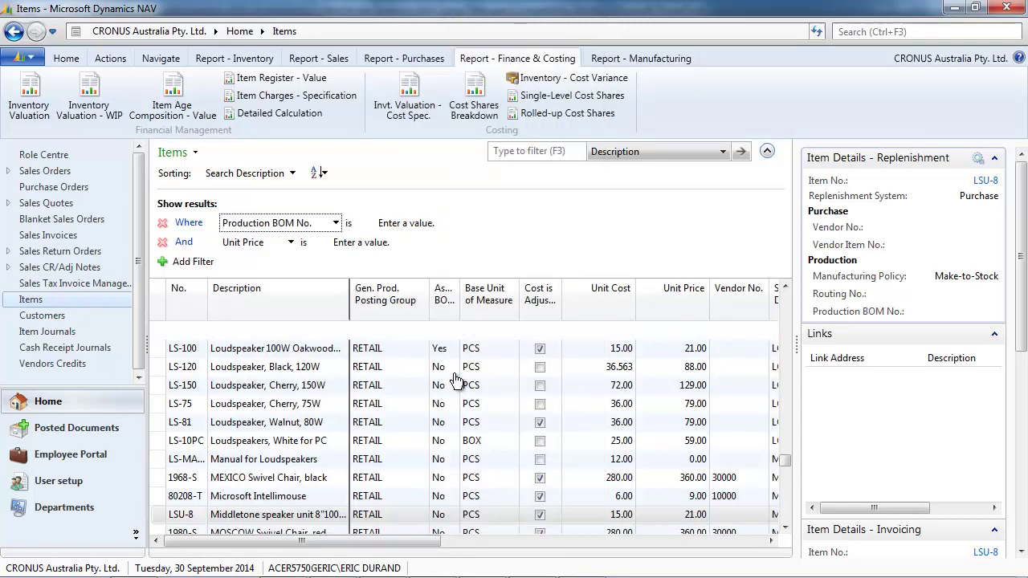
Step: Set the Production BOM No. filter to <>'' to list only items with a production BOM
{"action": "left_click", "coordinate": [407, 223]}
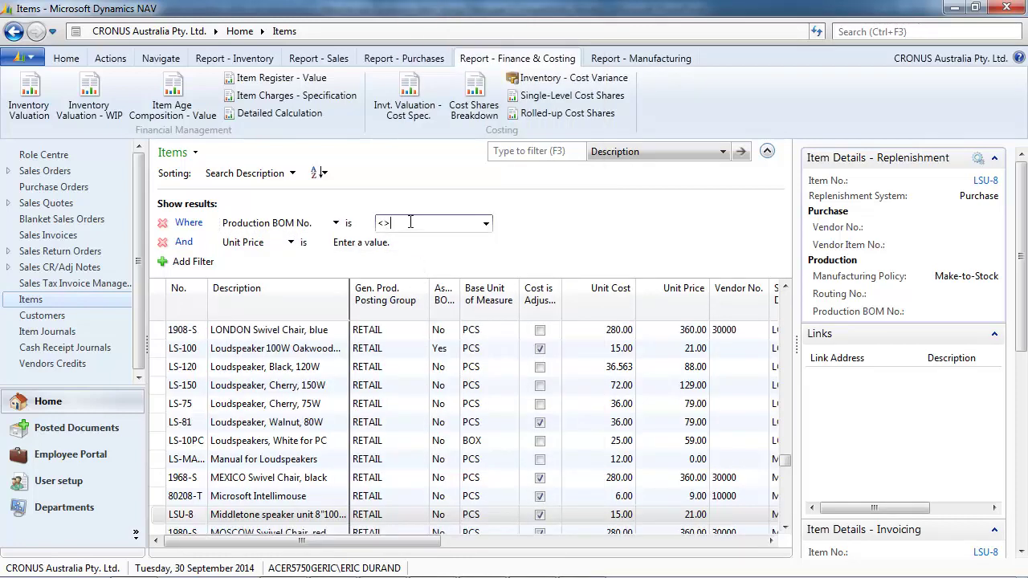
{"action": "type", "text": "<>''"}
{"action": "key", "text": "Return"}
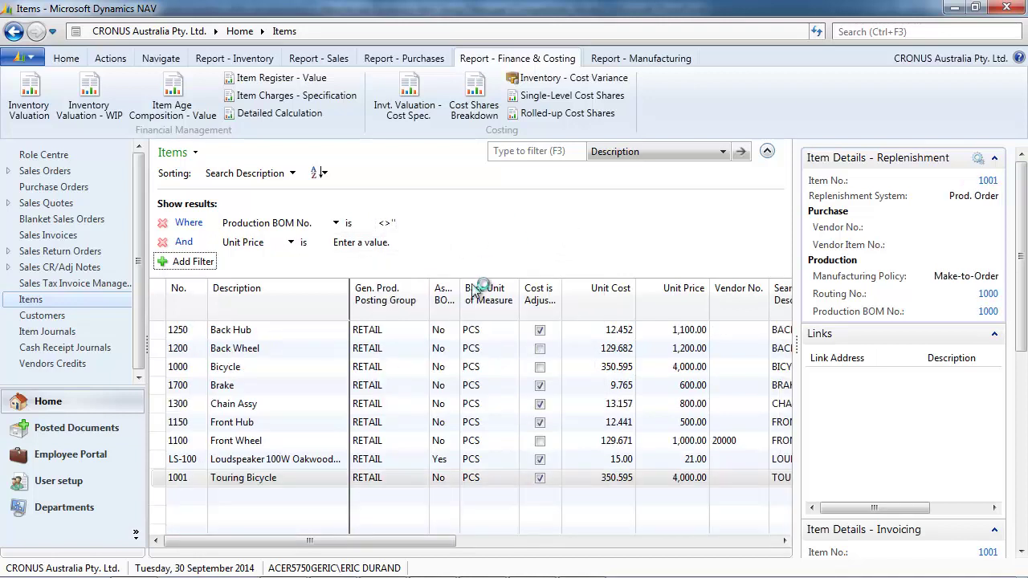
Step: Open the Inventory Valuation report options and clear the item No. filter value
{"action": "left_click", "coordinate": [30, 94]}
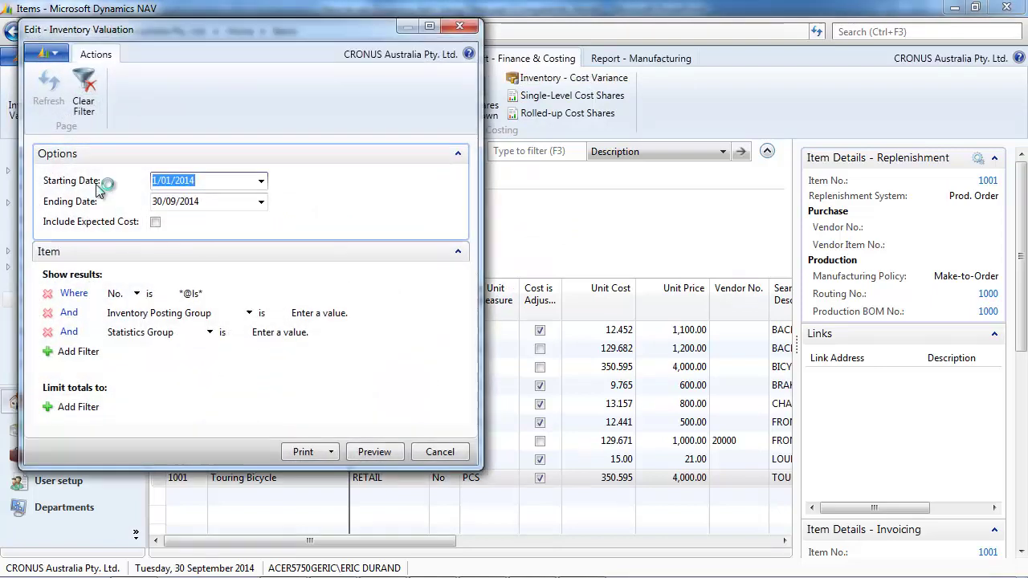
{"action": "left_click", "coordinate": [199, 294]}
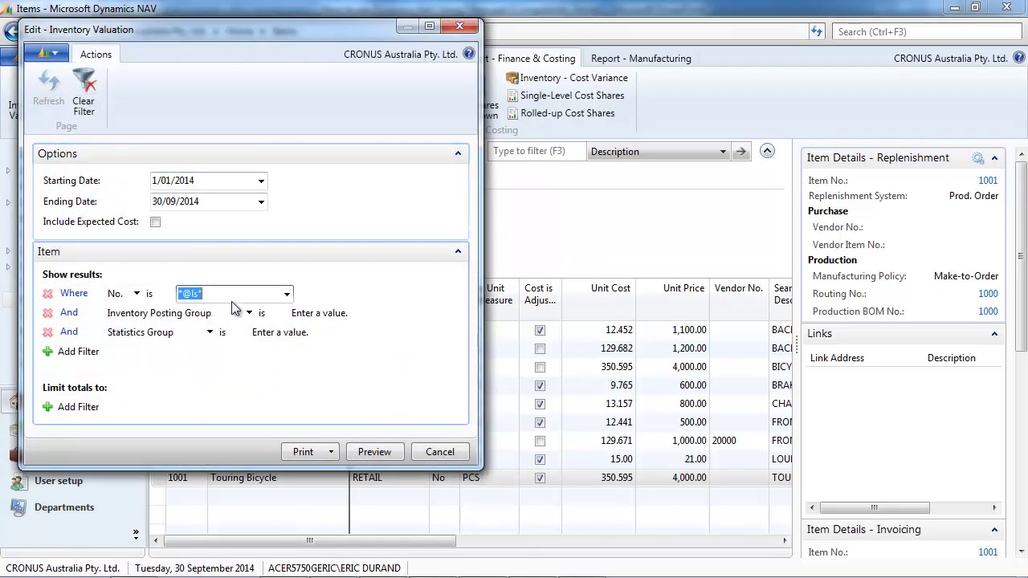
{"action": "key", "text": "Delete"}
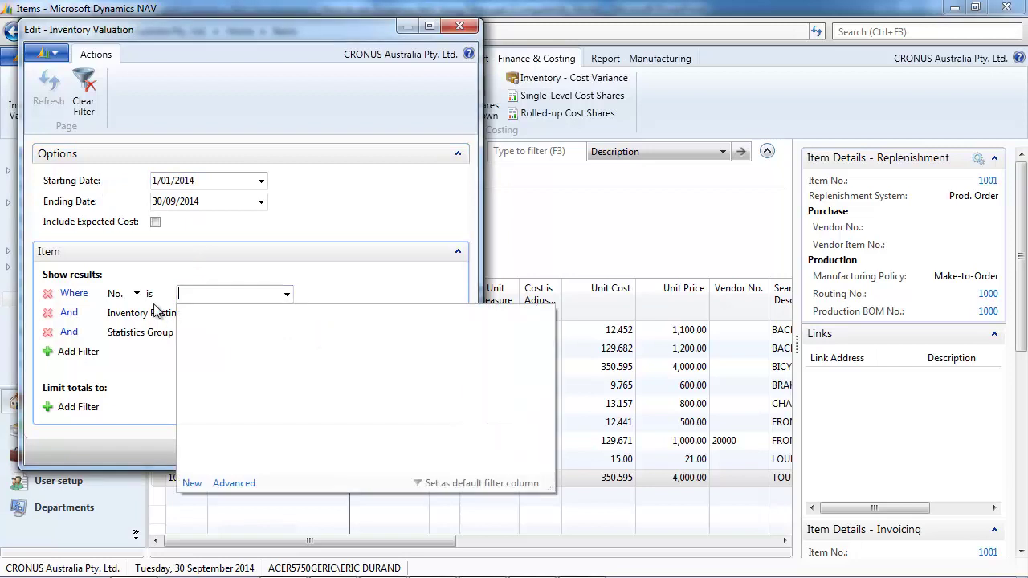
Step: Remove the Inventory Posting Group and Statistics Group filters and change the remaining item filter's field to Production BOM No
{"action": "left_click", "coordinate": [47, 313]}
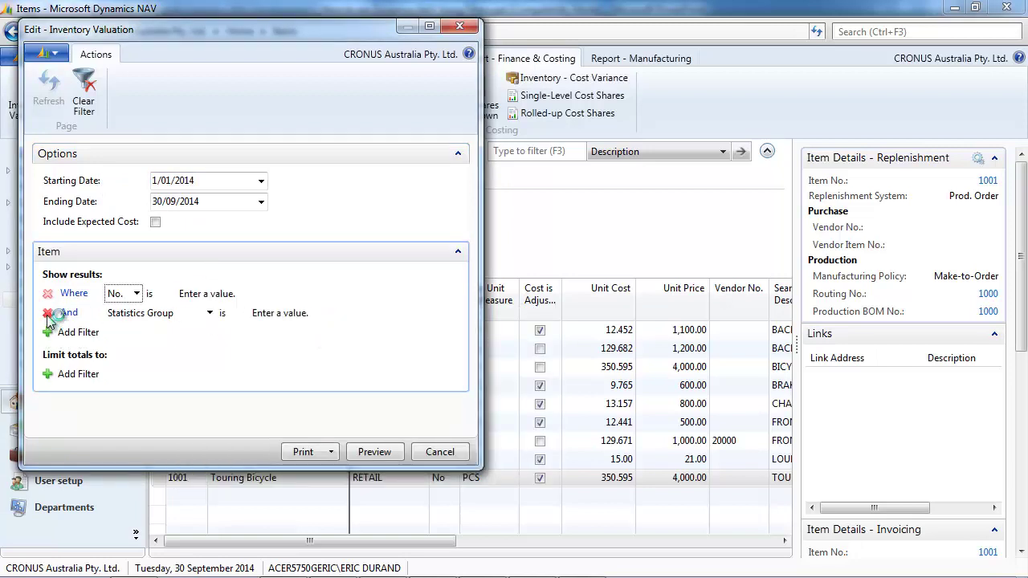
{"action": "left_click", "coordinate": [47, 312]}
{"action": "left_click", "coordinate": [138, 295]}
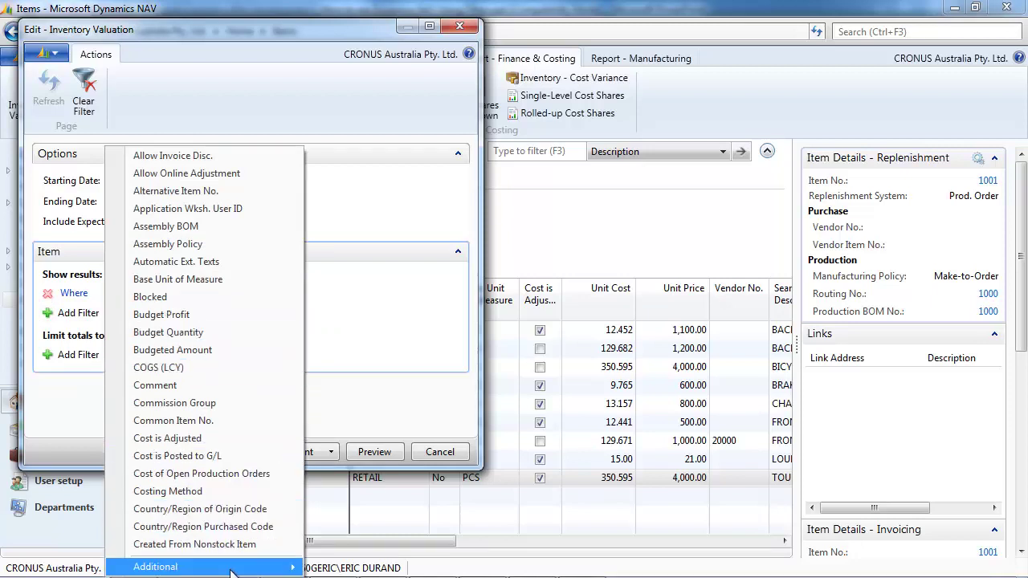
{"action": "mouse_move", "coordinate": [269, 565]}
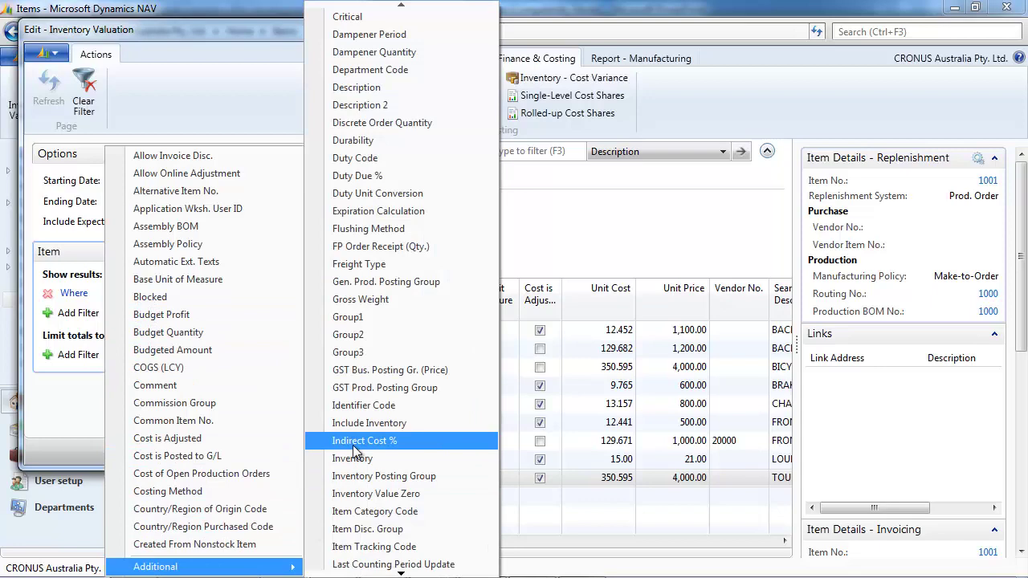
{"action": "key", "text": "p"}
{"action": "scroll", "coordinate": [353, 451], "scroll_direction": "down", "scroll_amount": 5}
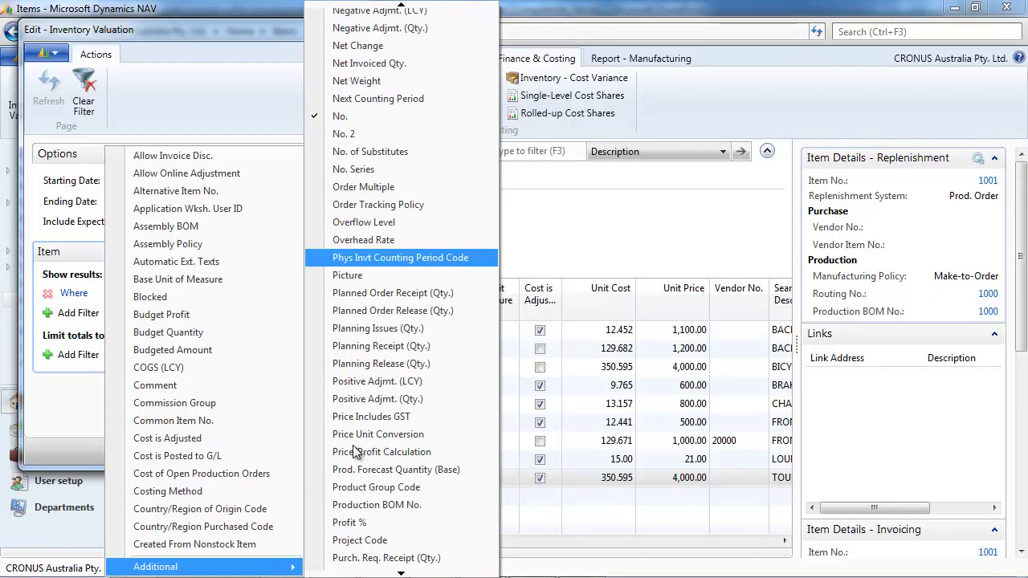
{"action": "scroll", "coordinate": [354, 452], "scroll_direction": "down", "scroll_amount": 2}
{"action": "left_click", "coordinate": [366, 462]}
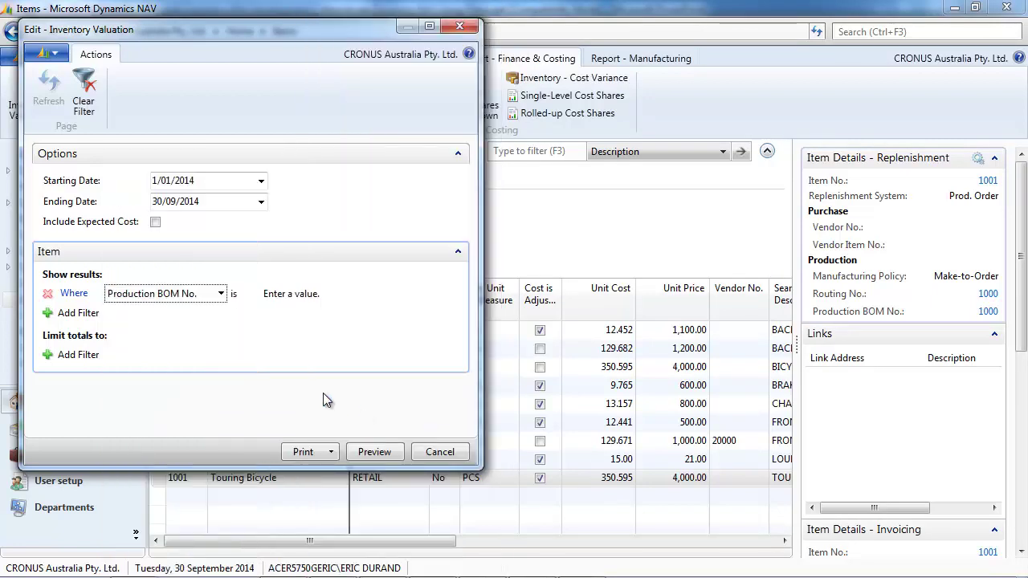
Step: Set the report's Production BOM No. filter to <>'' so only items with a production BOM are included
{"action": "left_click", "coordinate": [281, 293]}
{"action": "type", "text": "<>"}
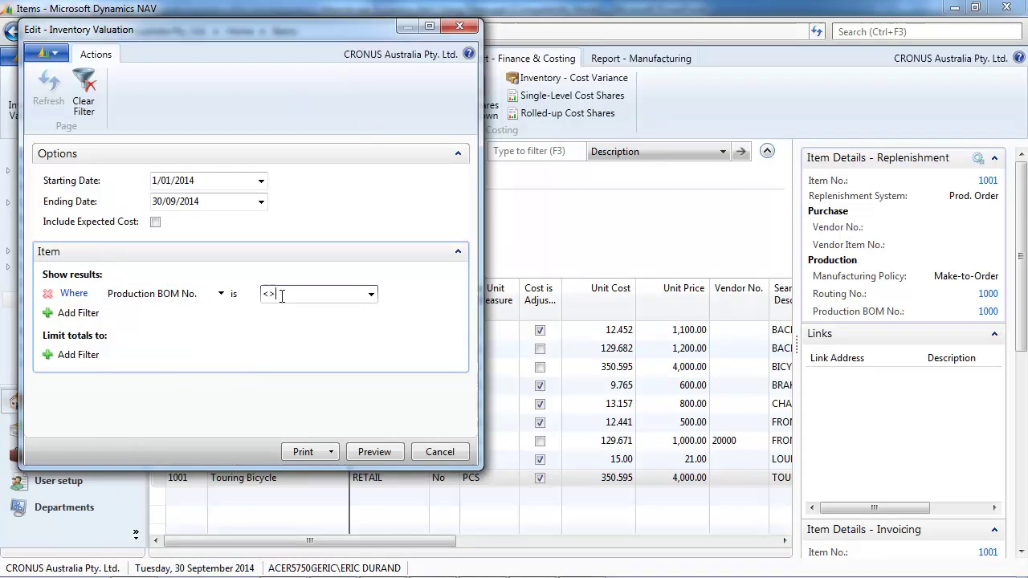
{"action": "type", "text": "''"}
{"action": "key", "text": "Tab"}
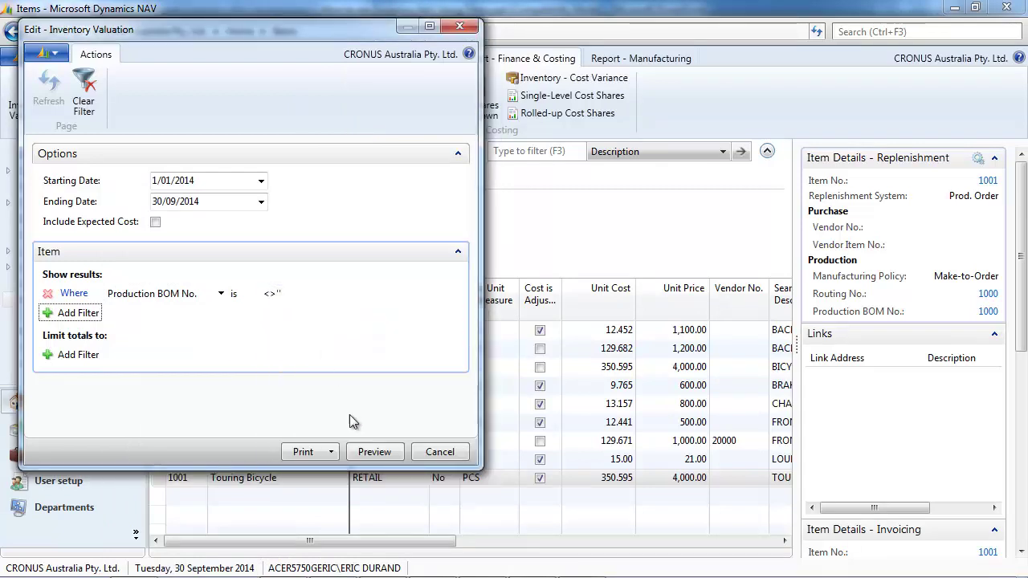
Step: Enable Include Expected Cost, preview the Inventory Valuation report and close the preview
{"action": "left_click", "coordinate": [374, 451]}
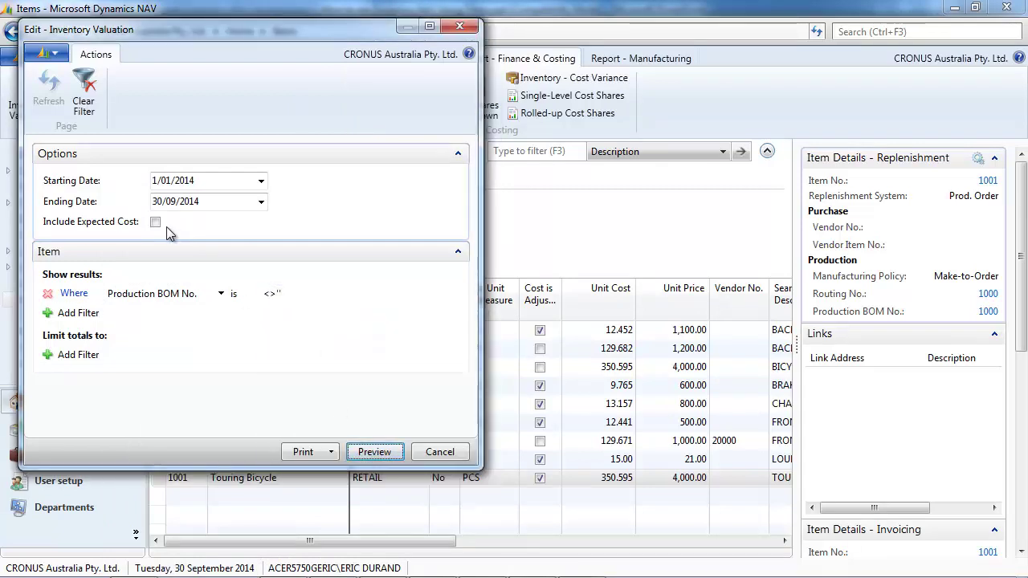
{"action": "left_click", "coordinate": [157, 222]}
{"action": "left_click", "coordinate": [376, 453]}
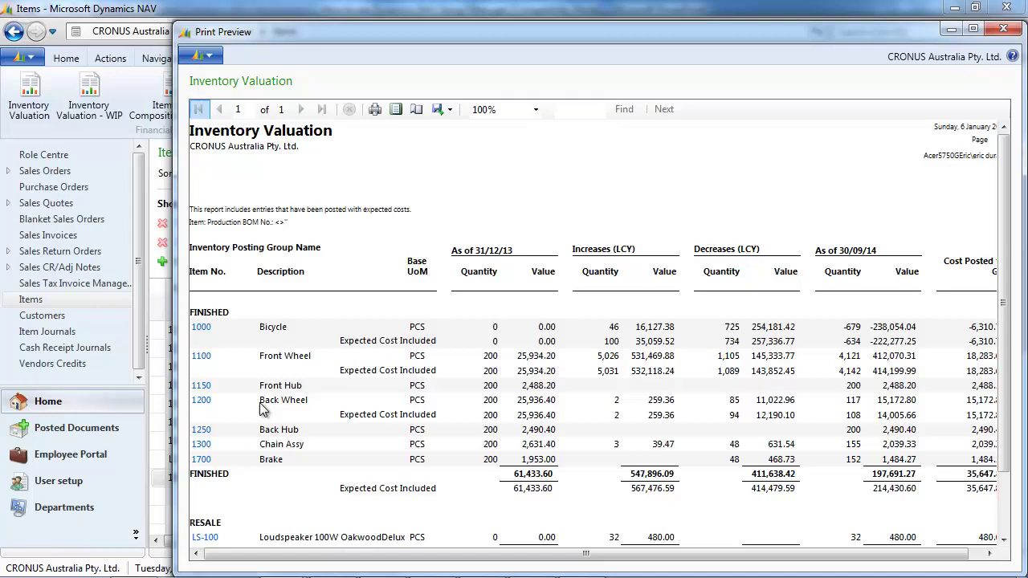
{"action": "double_click", "coordinate": [183, 32]}
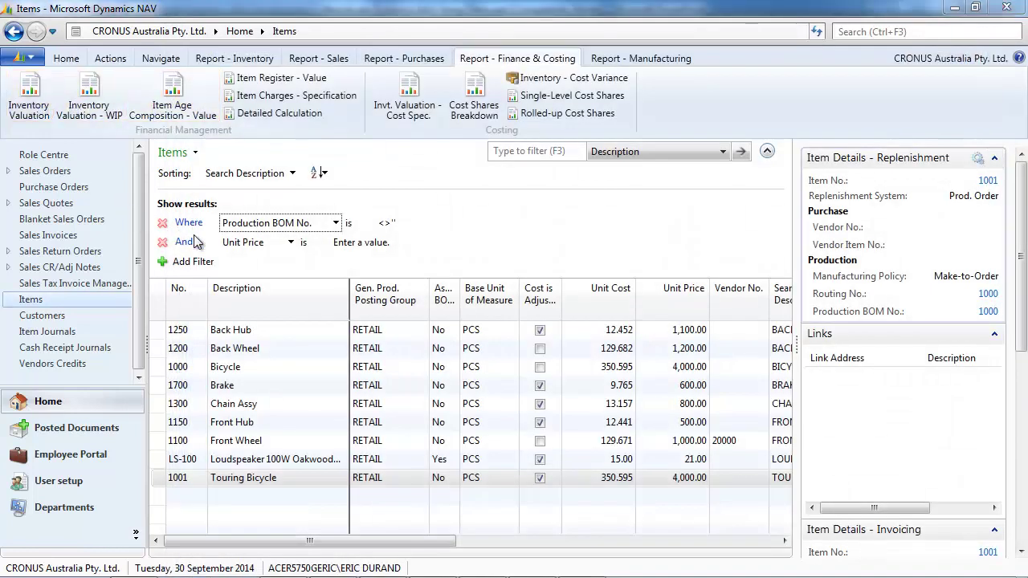
{"action": "left_click", "coordinate": [277, 294]}
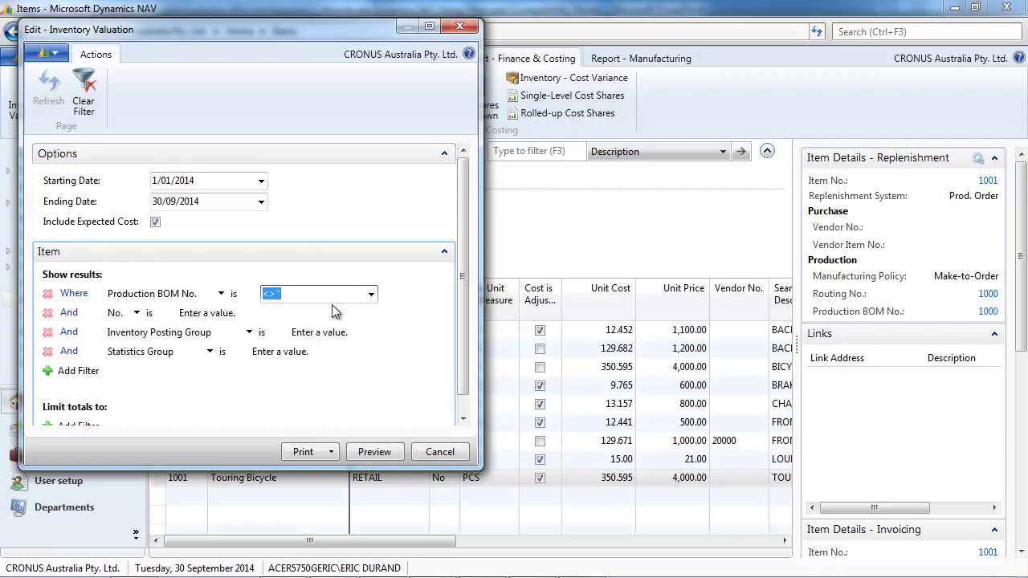
{"action": "key", "text": "BackSpace"}
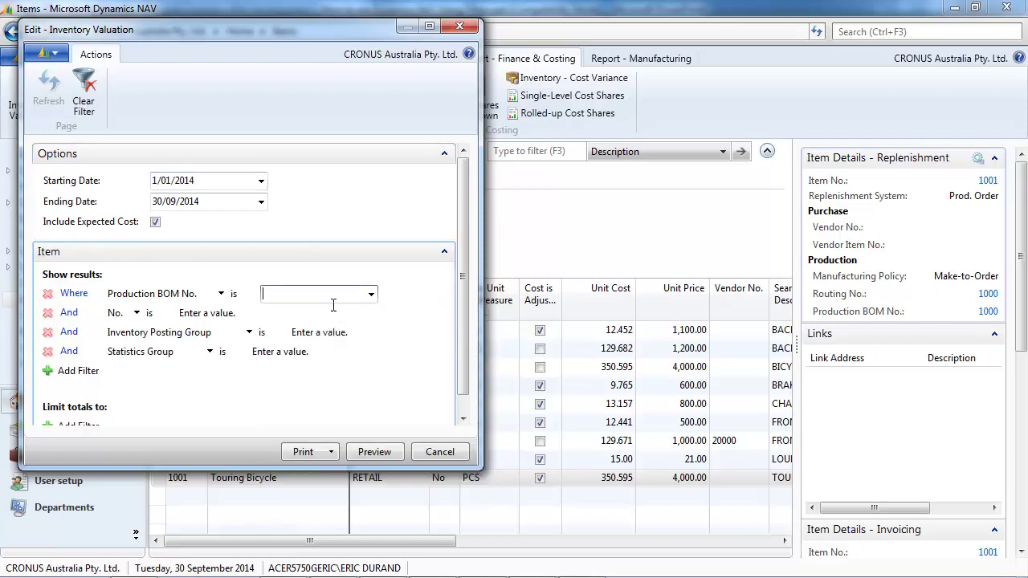
{"action": "left_click", "coordinate": [193, 312]}
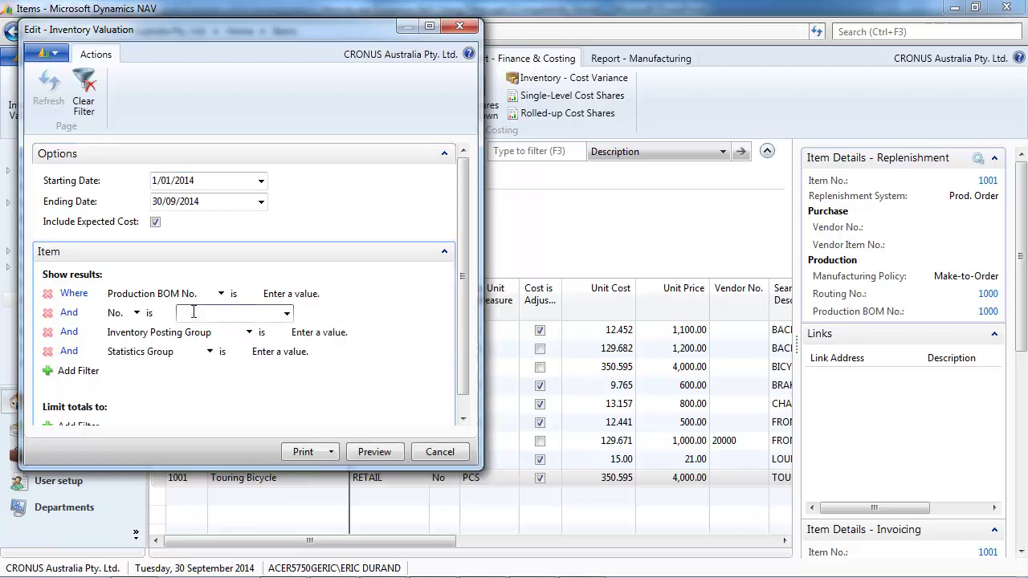
{"action": "type", "text": "*@ls*"}
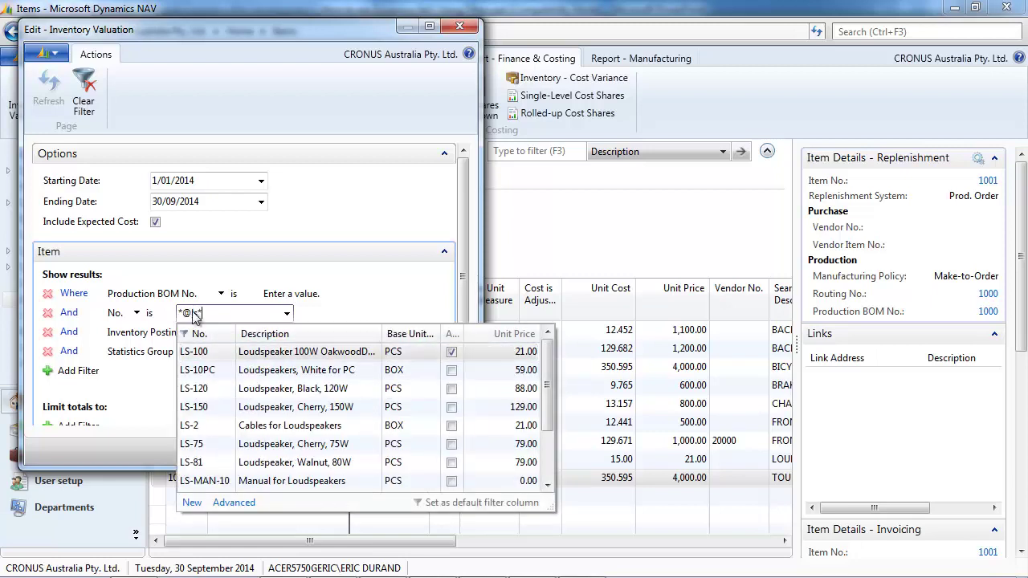
{"action": "key", "text": "Return"}
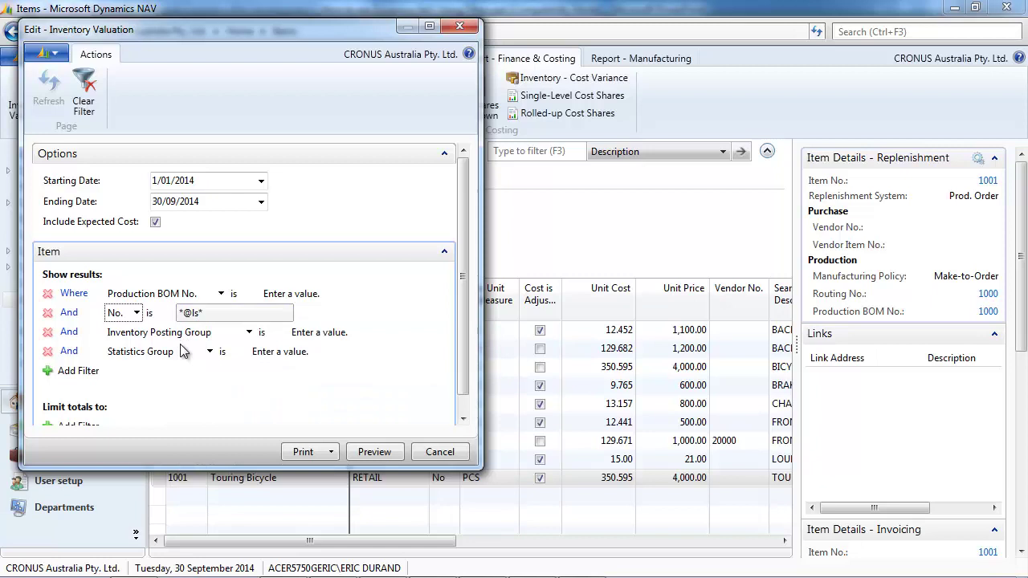
Step: Change the Inventory Posting Group filter's field to Unit Price and set its range to 20..50
{"action": "left_click", "coordinate": [249, 331]}
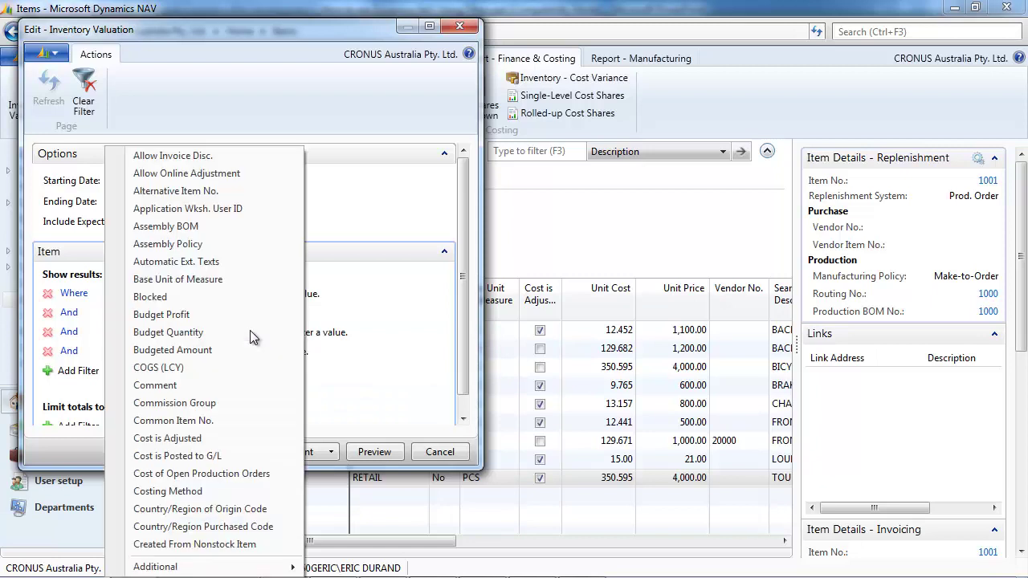
{"action": "mouse_move", "coordinate": [229, 567]}
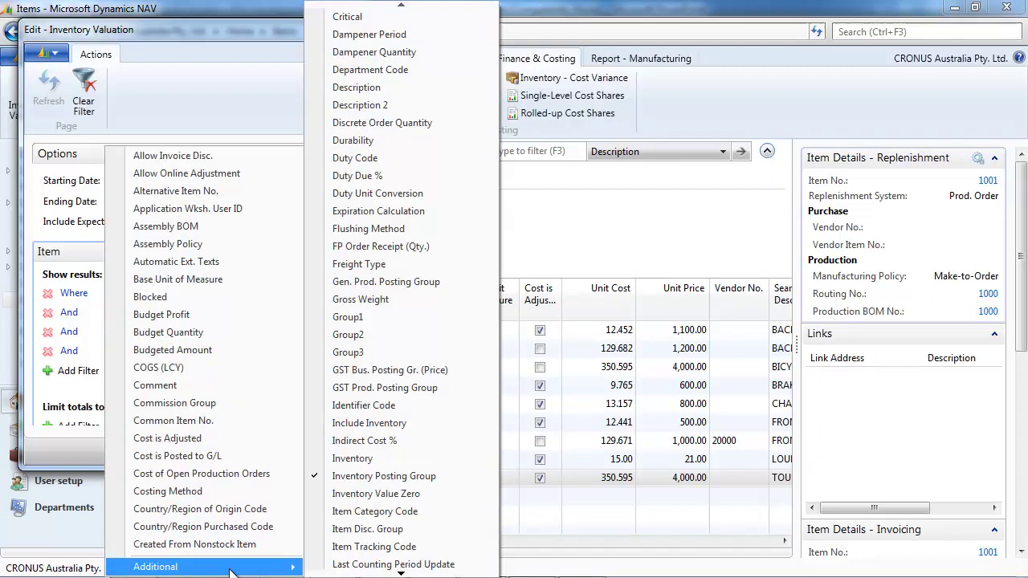
{"action": "scroll", "coordinate": [370, 482], "scroll_direction": "down", "scroll_amount": 15}
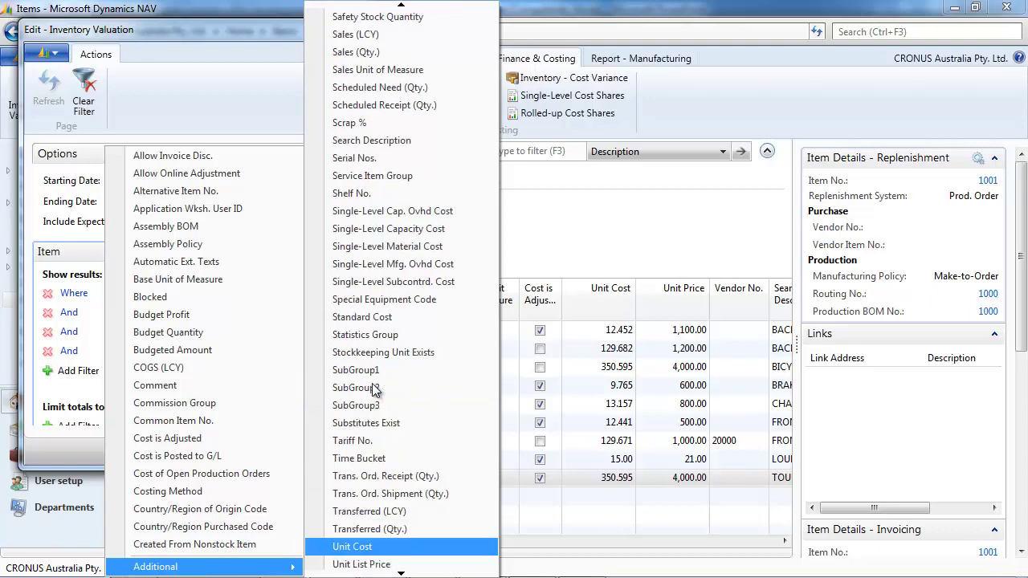
{"action": "scroll", "coordinate": [357, 488], "scroll_direction": "down", "scroll_amount": 3}
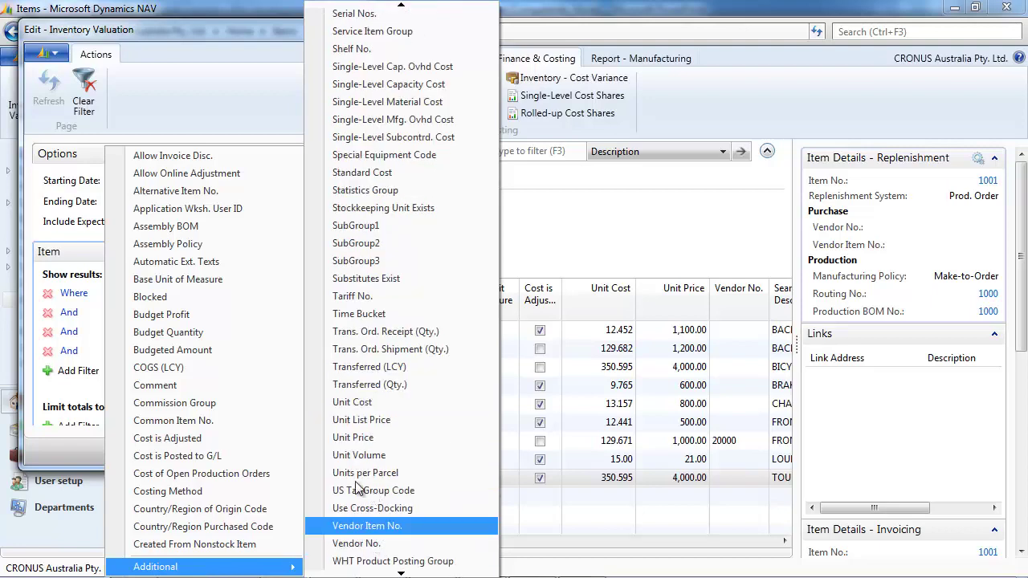
{"action": "left_click", "coordinate": [353, 437]}
{"action": "left_click", "coordinate": [265, 336]}
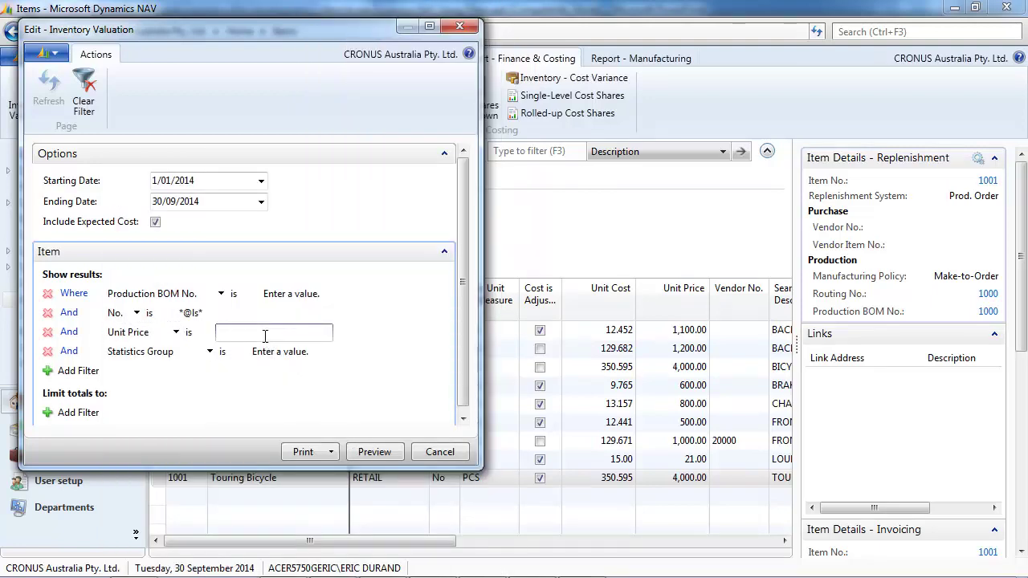
{"action": "type", "text": "20..50"}
{"action": "key", "text": "shift+Tab"}
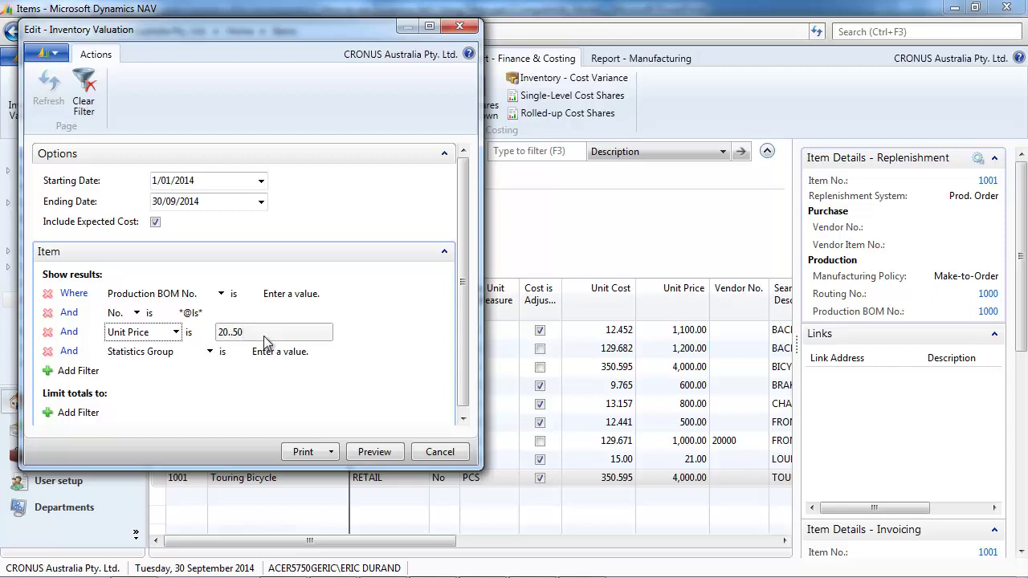
Step: Preview the Inventory Valuation report with the item number and unit price filters, and close it to return to the item list
{"action": "left_click", "coordinate": [380, 451]}
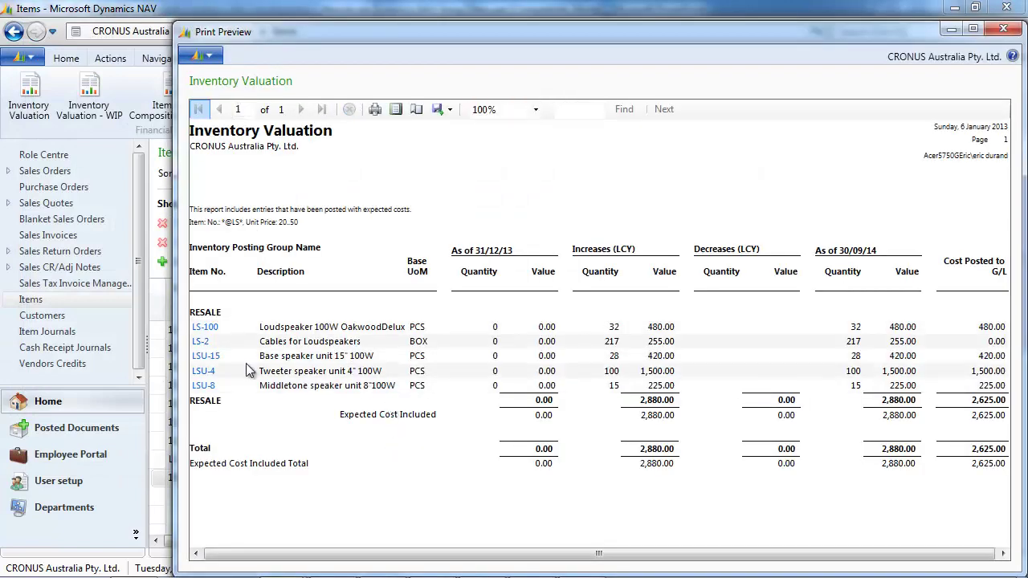
{"action": "left_click", "coordinate": [1002, 29]}
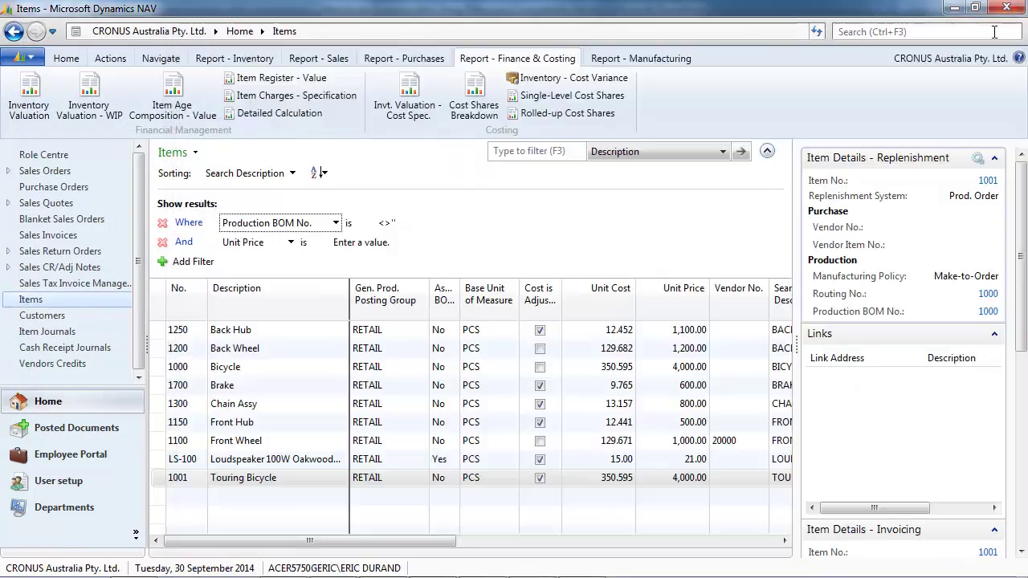
{"action": "key", "text": "Escape"}
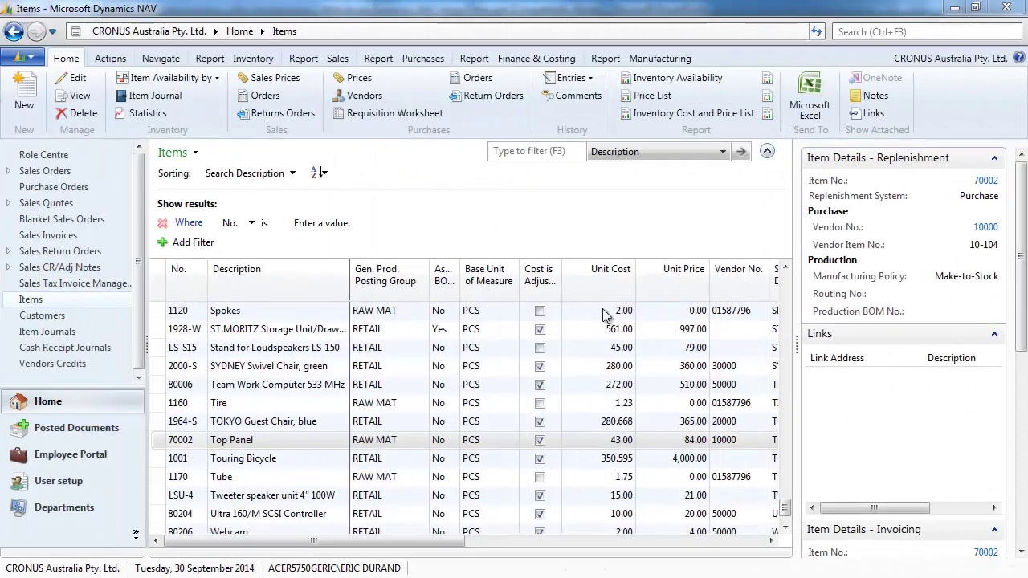
Step: Open the item list's column selection and add Inventory to the shown columns
{"action": "right_click", "coordinate": [584, 275]}
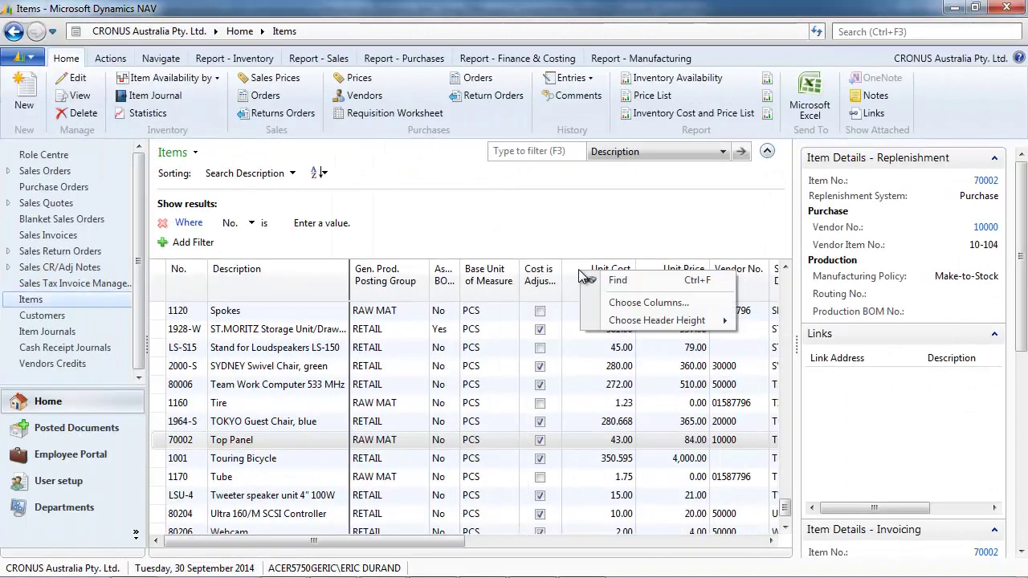
{"action": "left_click", "coordinate": [628, 305]}
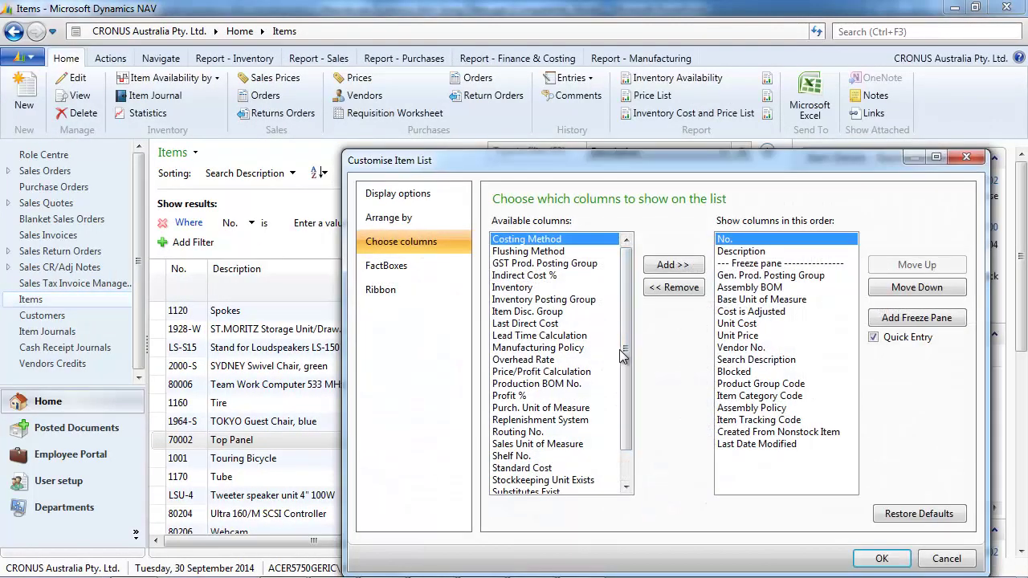
{"action": "left_click", "coordinate": [514, 286]}
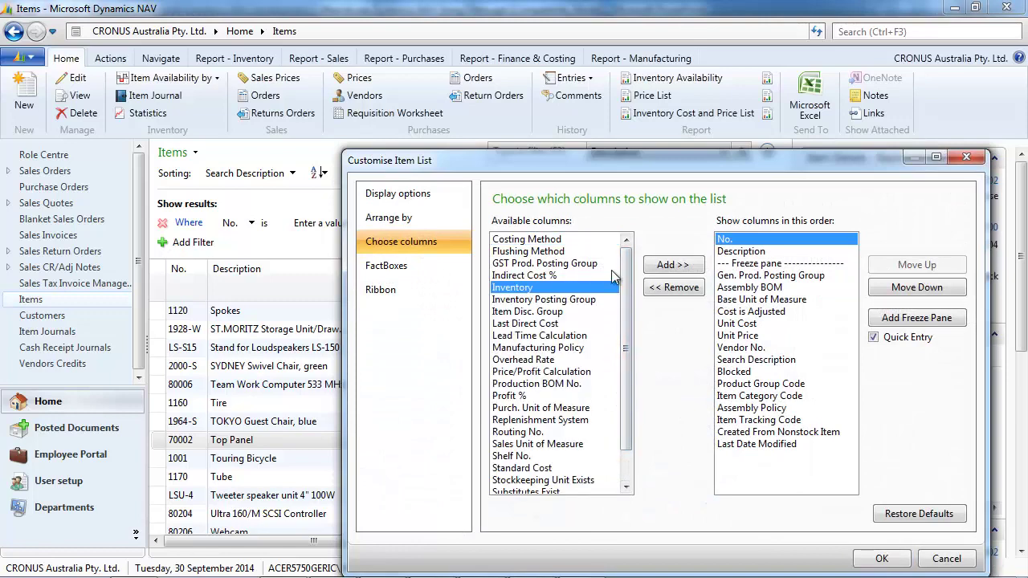
{"action": "left_click", "coordinate": [666, 265]}
Step: Move the Inventory column up to just after the freeze pane, ahead of Gen. Prod. Posting Group, and apply the layout
{"action": "left_click", "coordinate": [907, 266]}
{"action": "left_click", "coordinate": [907, 266]}
{"action": "left_click", "coordinate": [907, 266]}
{"action": "left_click", "coordinate": [908, 265]}
{"action": "left_click", "coordinate": [907, 266]}
{"action": "left_click", "coordinate": [908, 266]}
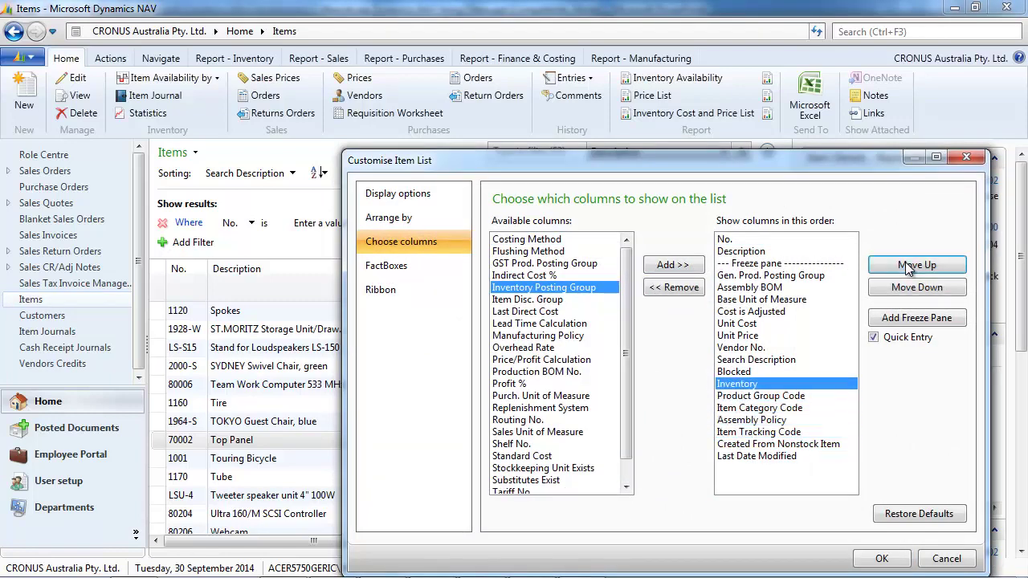
{"action": "left_click", "coordinate": [907, 265]}
{"action": "left_click", "coordinate": [907, 266]}
{"action": "left_click", "coordinate": [907, 265]}
{"action": "double_click", "coordinate": [908, 266]}
{"action": "double_click", "coordinate": [907, 266]}
{"action": "double_click", "coordinate": [907, 266]}
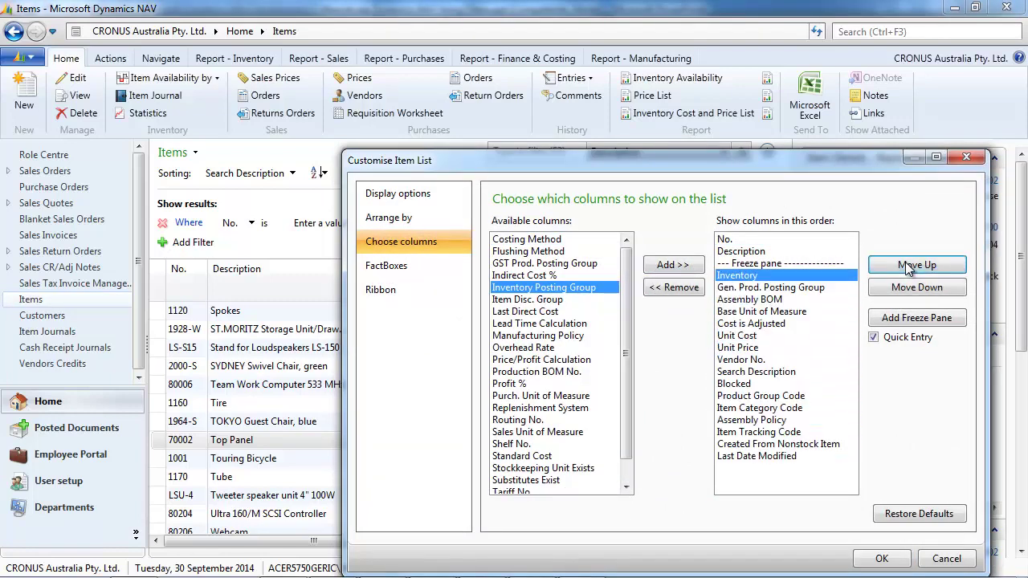
{"action": "left_click", "coordinate": [881, 559]}
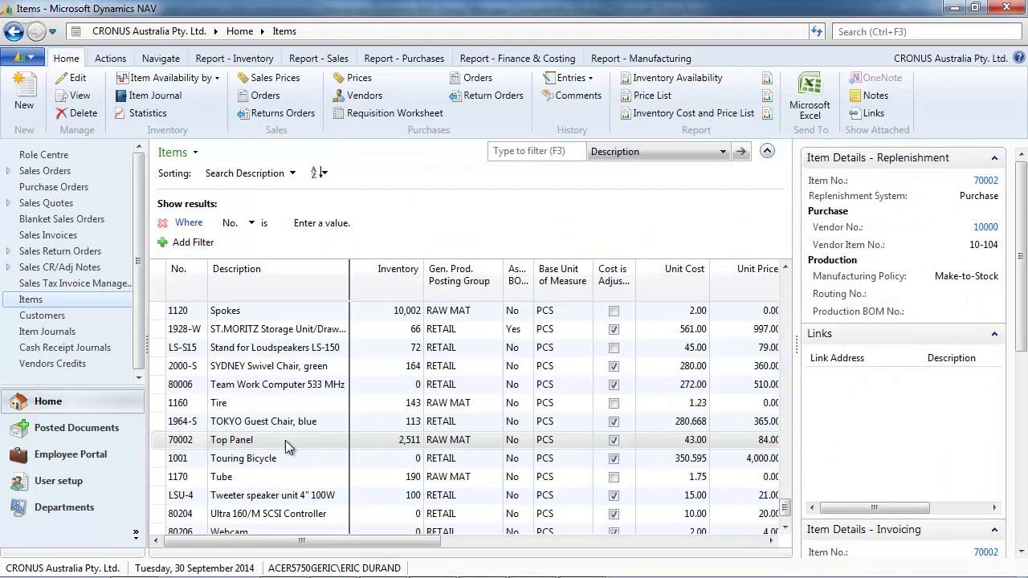
Step: Drill down from the Top Panel item's inventory quantity to view its item ledger entries, and close them
{"action": "right_click", "coordinate": [416, 442]}
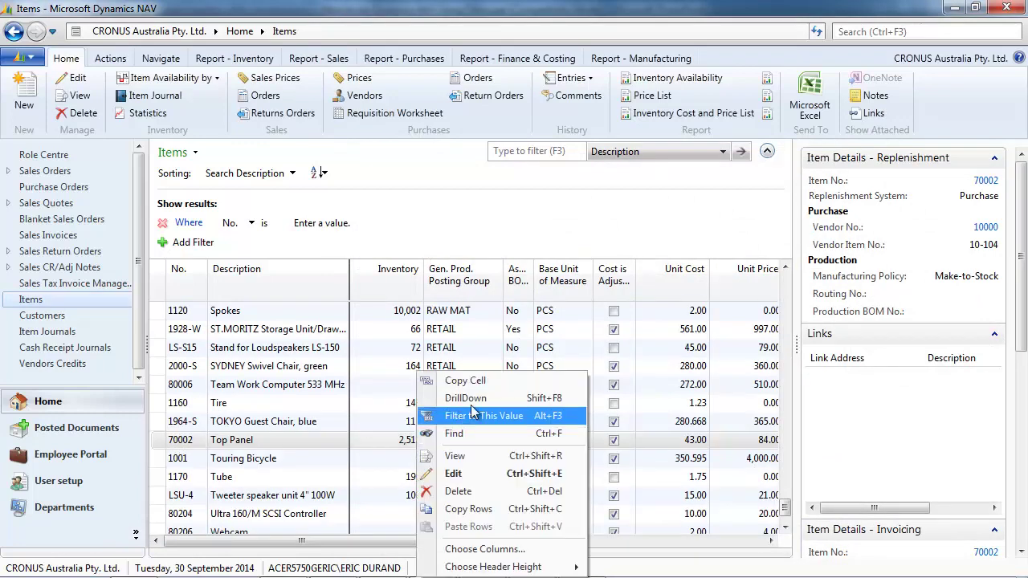
{"action": "left_click", "coordinate": [475, 402]}
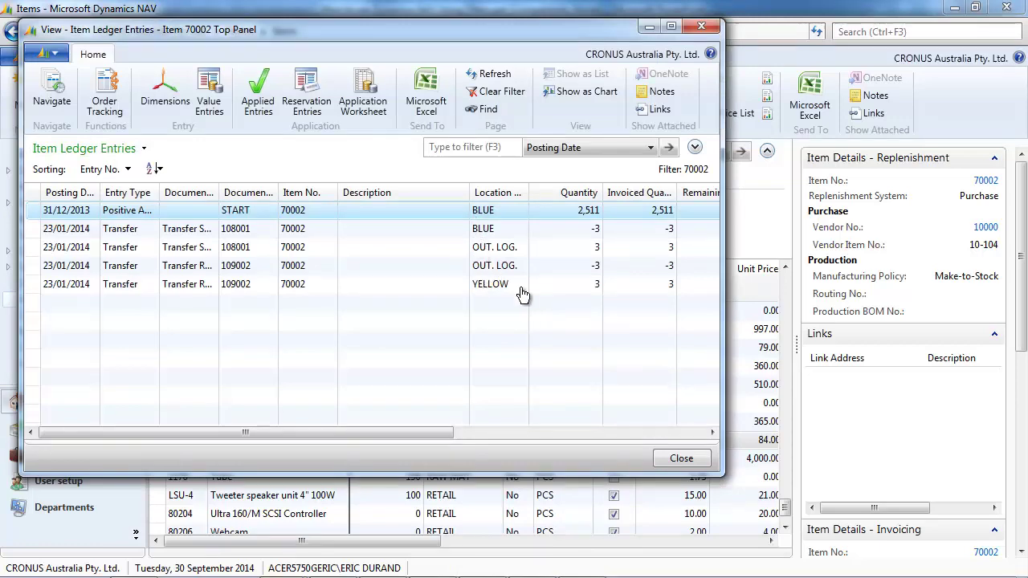
{"action": "left_click", "coordinate": [701, 26]}
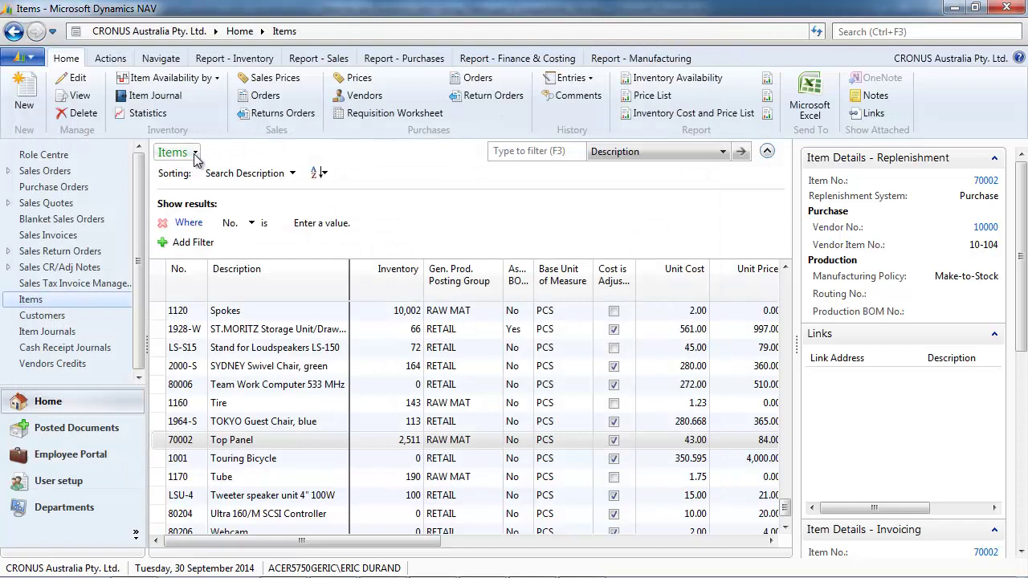
Step: Limit the item list's totals by adding a Location Filter set to BLUE
{"action": "left_click", "coordinate": [194, 152]}
{"action": "left_click", "coordinate": [181, 243]}
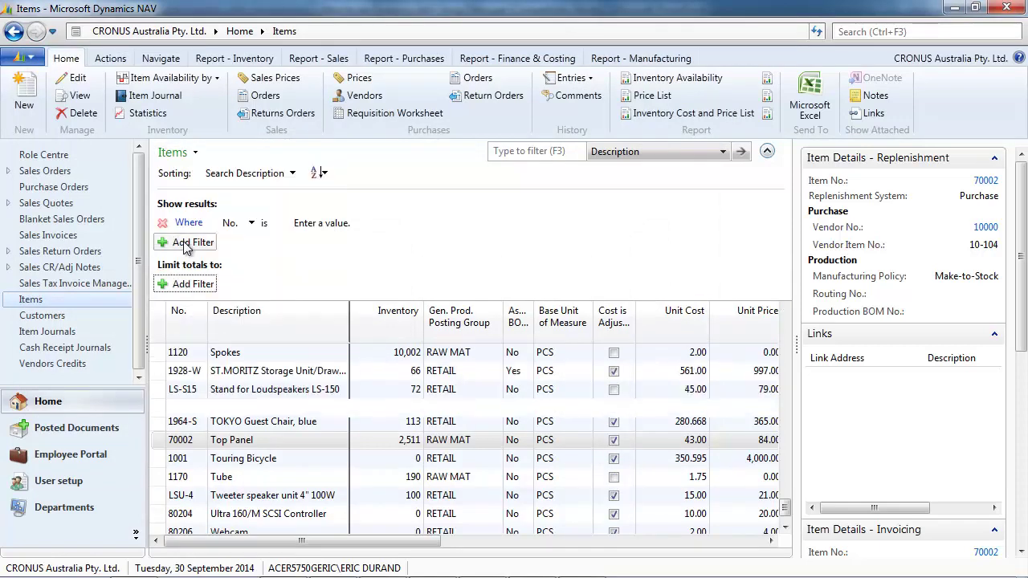
{"action": "left_click", "coordinate": [210, 286]}
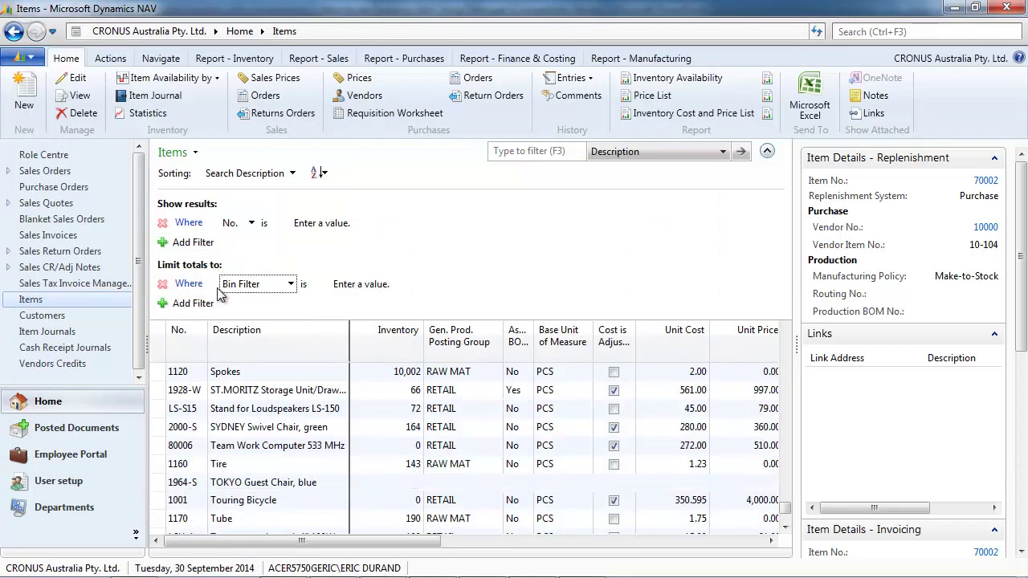
{"action": "left_click", "coordinate": [292, 285]}
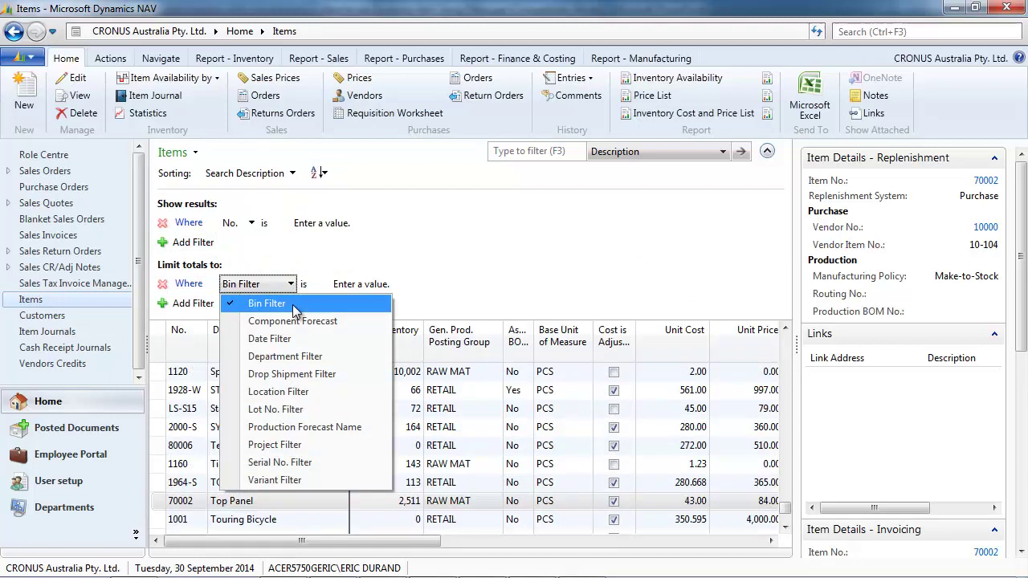
{"action": "left_click", "coordinate": [294, 392]}
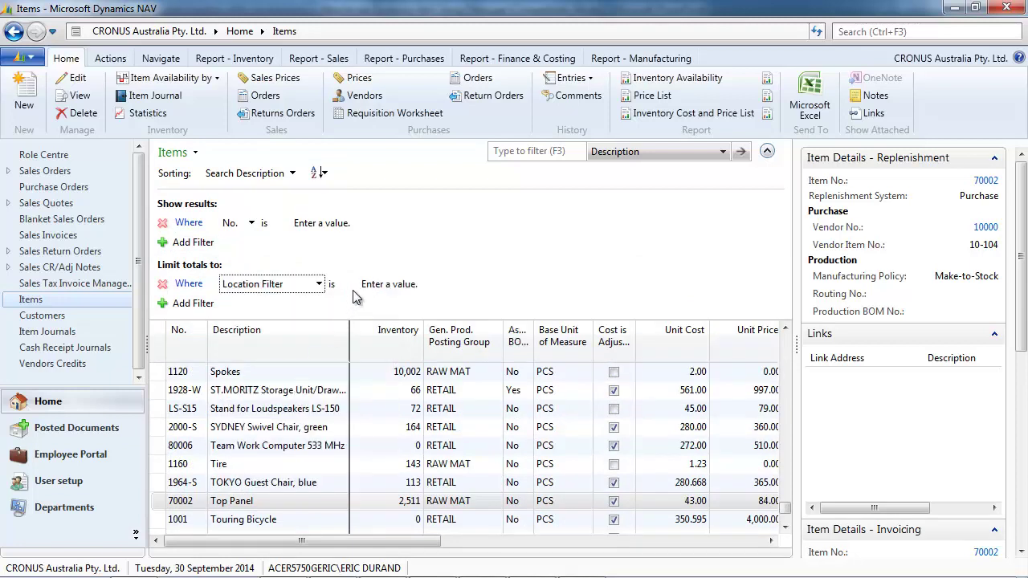
{"action": "left_click", "coordinate": [388, 285]}
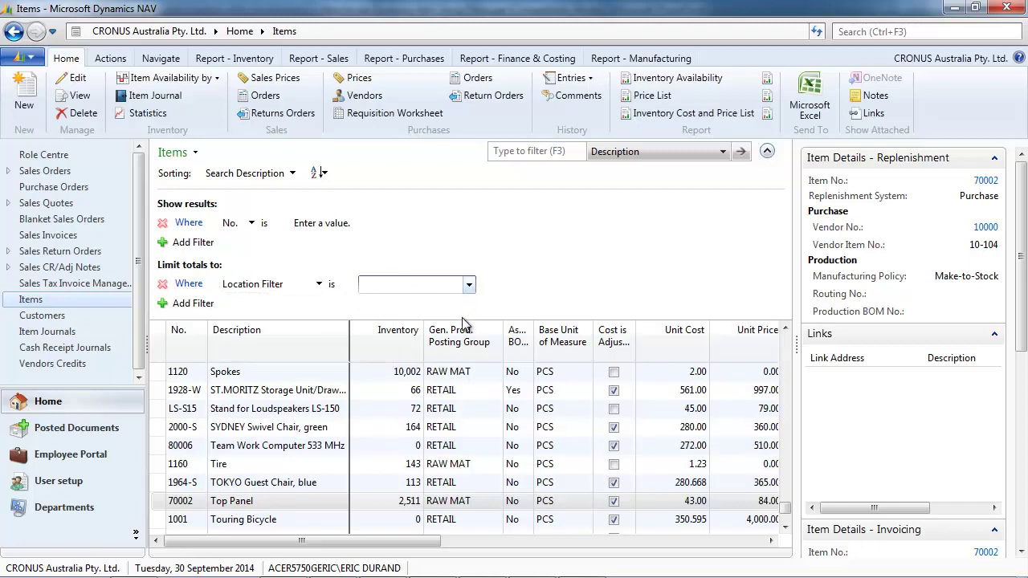
{"action": "key", "text": "F4"}
{"action": "left_click", "coordinate": [394, 325]}
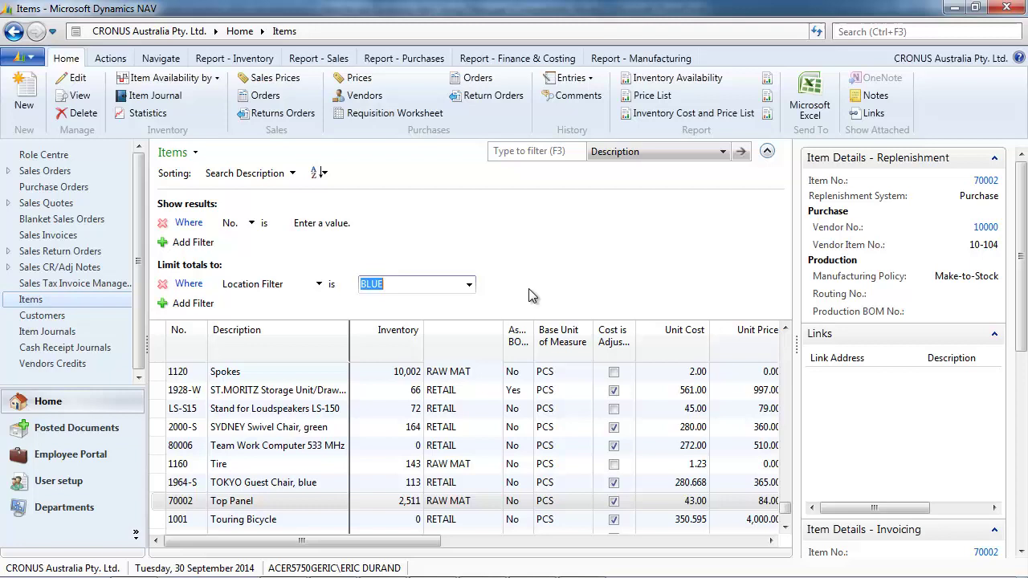
{"action": "key", "text": "Tab"}
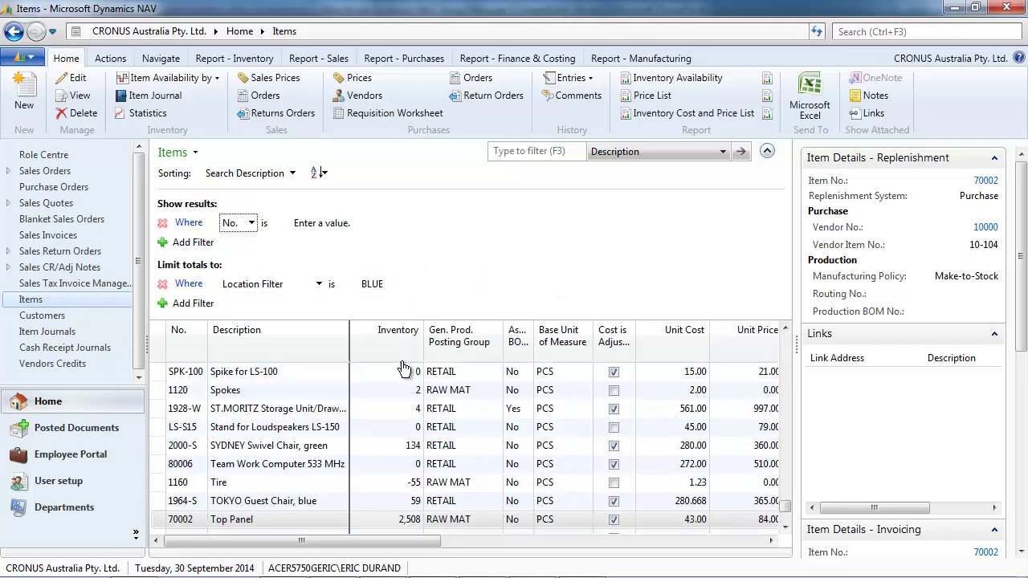
Step: Drill down from the Top Panel item's location-limited inventory to view its item ledger entries, and close them
{"action": "right_click", "coordinate": [405, 526]}
{"action": "left_click", "coordinate": [461, 410]}
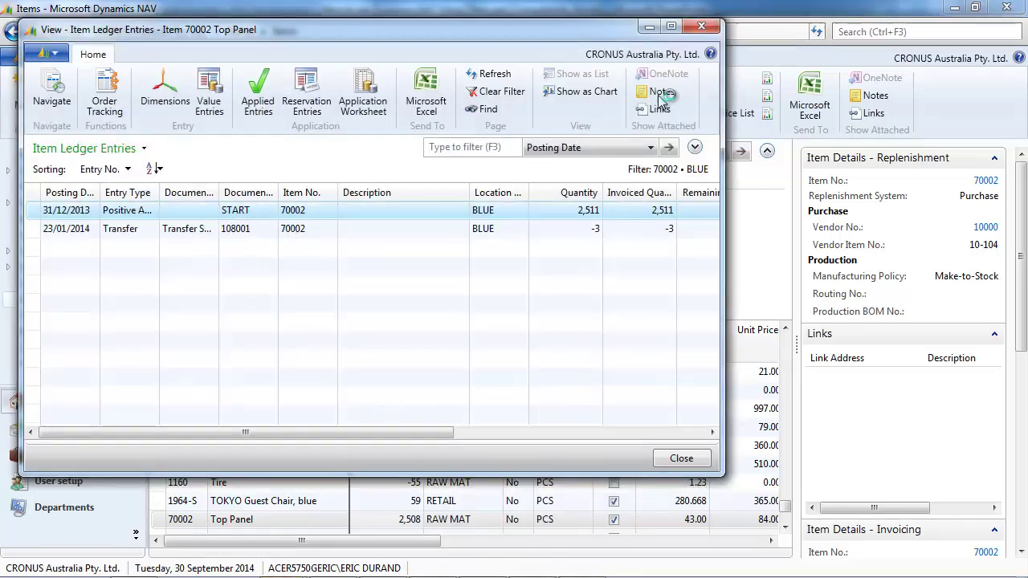
{"action": "left_click", "coordinate": [697, 28]}
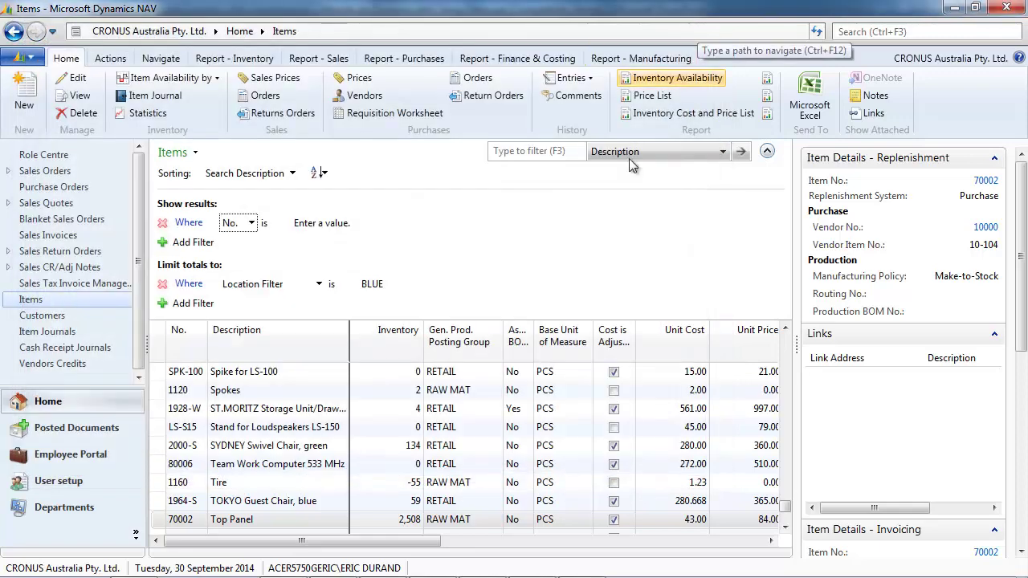
{"action": "left_click", "coordinate": [195, 152]}
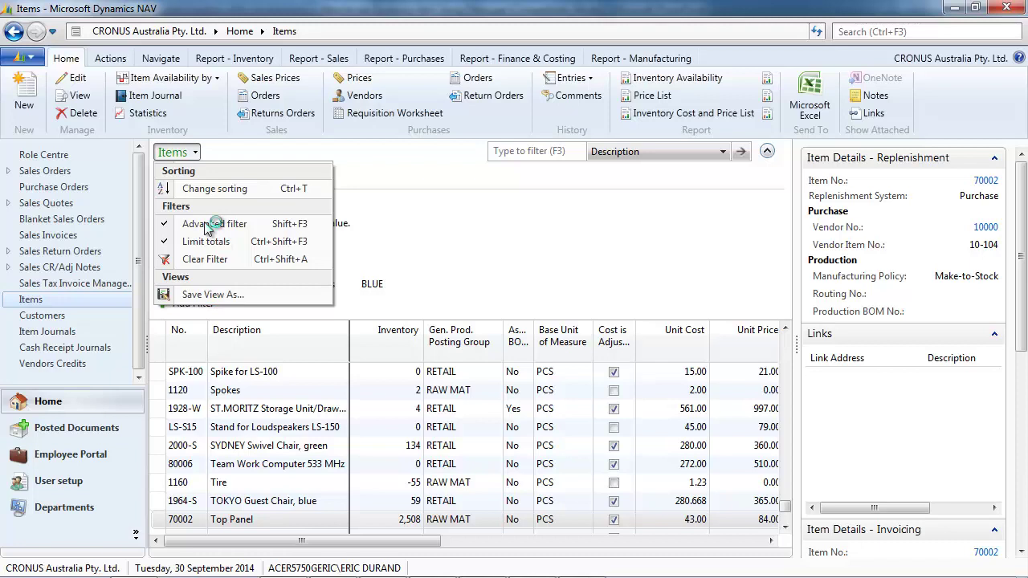
{"action": "left_click", "coordinate": [191, 154]}
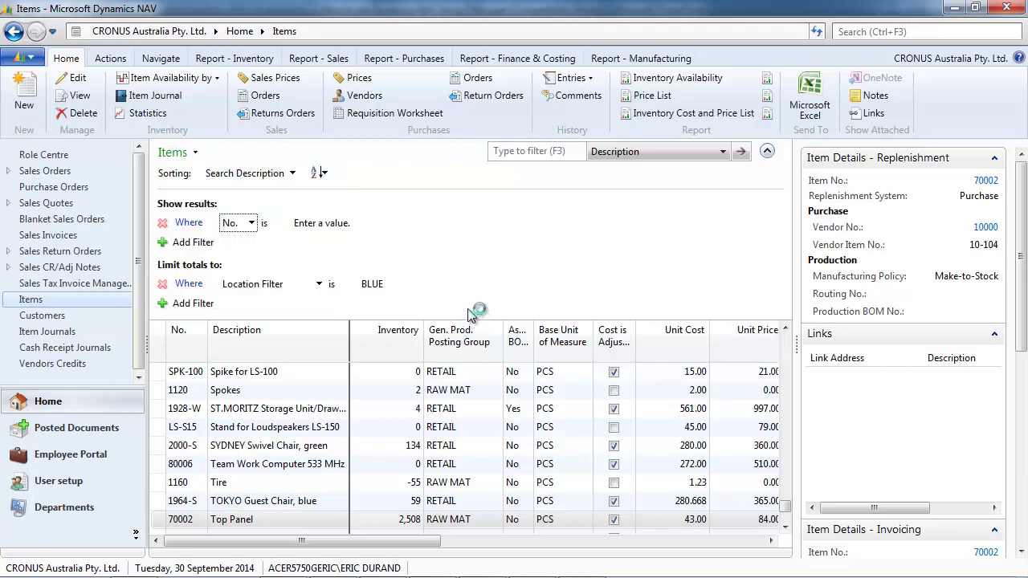
{"action": "left_click", "coordinate": [466, 284]}
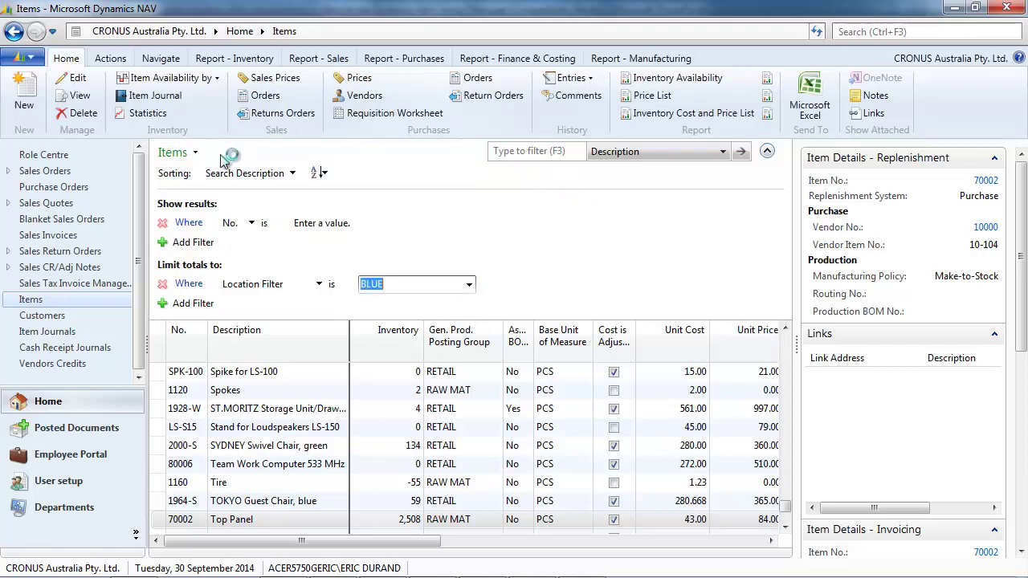
Step: Search for "chart" and open the Chart of Accounts page under Financial Management/General Ledger
{"action": "left_click", "coordinate": [853, 30]}
{"action": "type", "text": "char"}
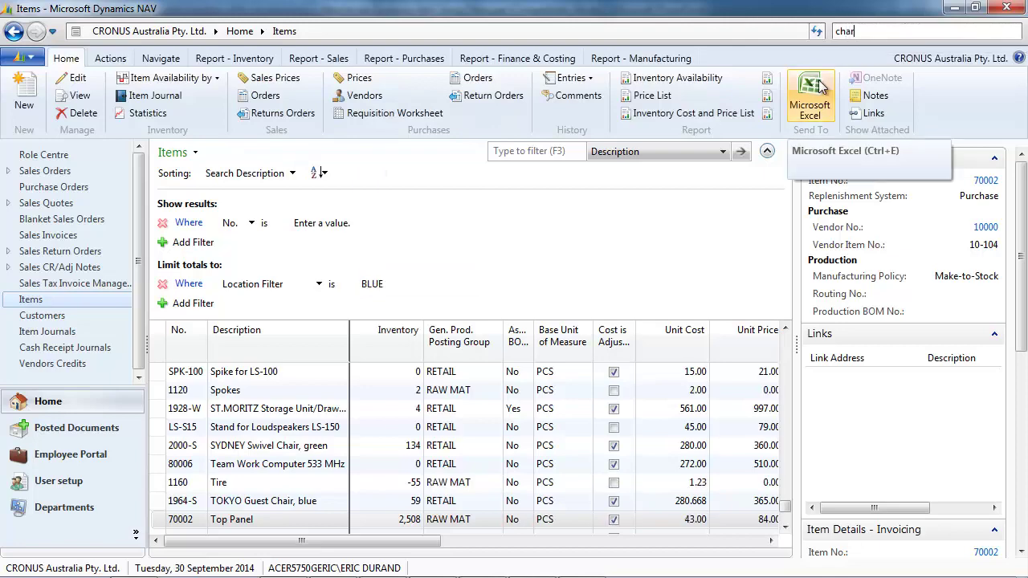
{"action": "type", "text": "ts o"}
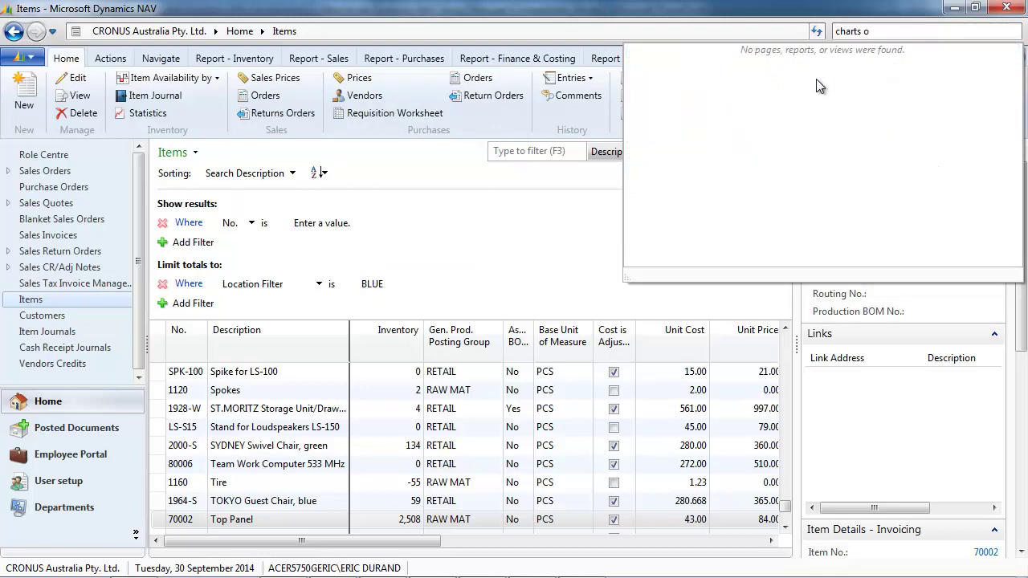
{"action": "key", "text": "BackSpace"}
{"action": "key", "text": "BackSpace"}
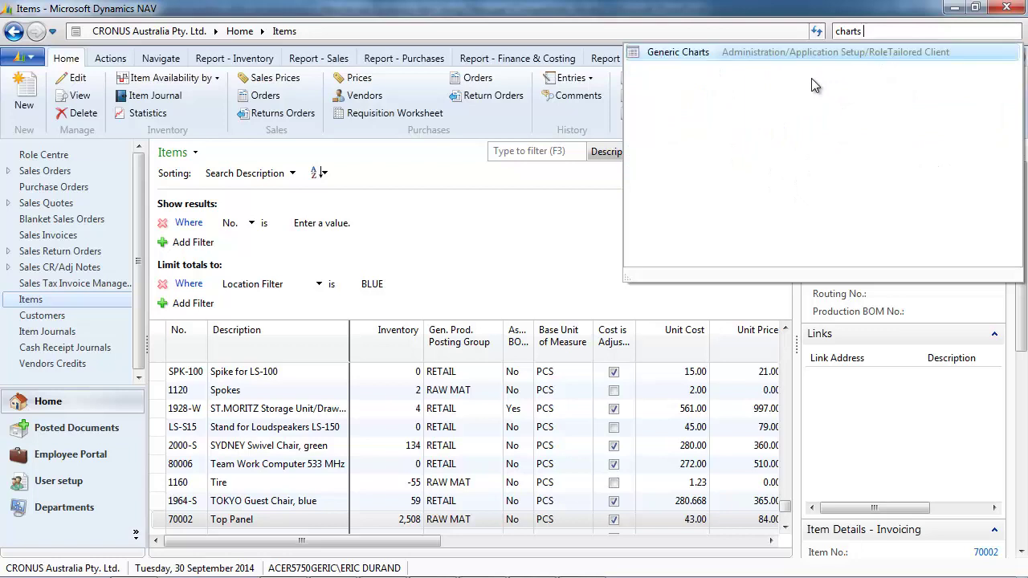
{"action": "key", "text": "BackSpace"}
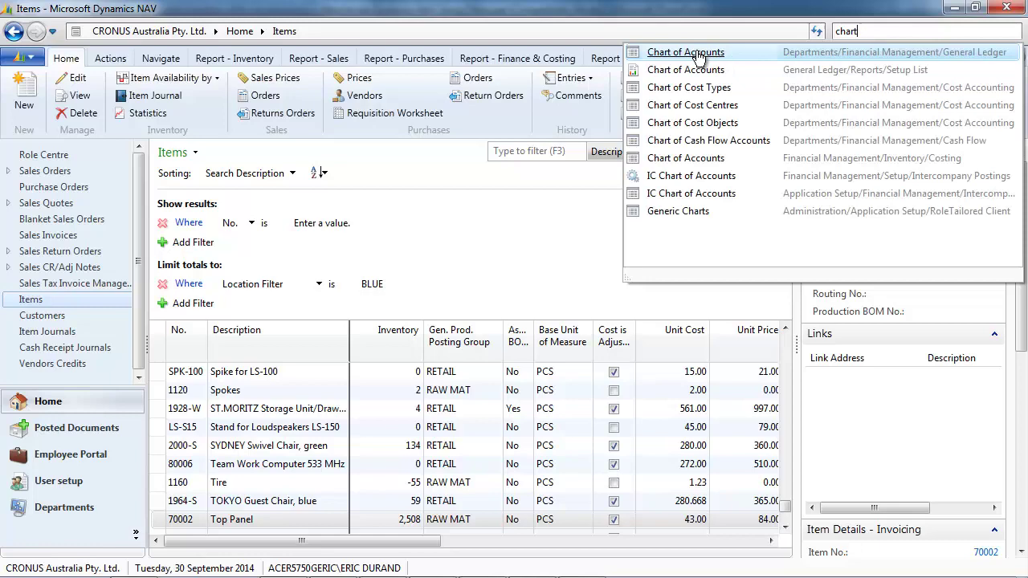
{"action": "left_click", "coordinate": [697, 55]}
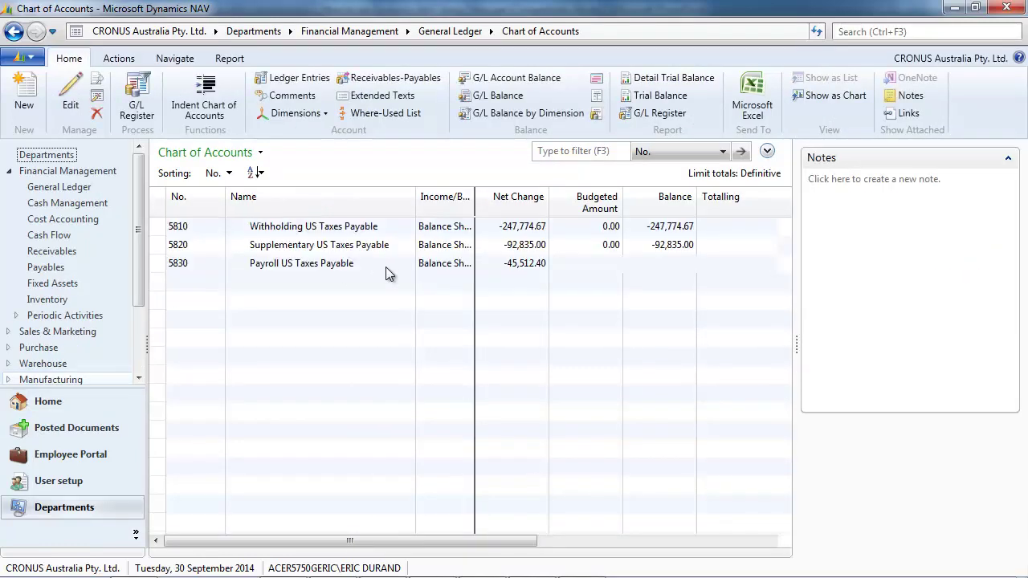
Step: Open the chart of accounts' column selection and remove Budgeted Amount from the shown columns
{"action": "right_click", "coordinate": [522, 201]}
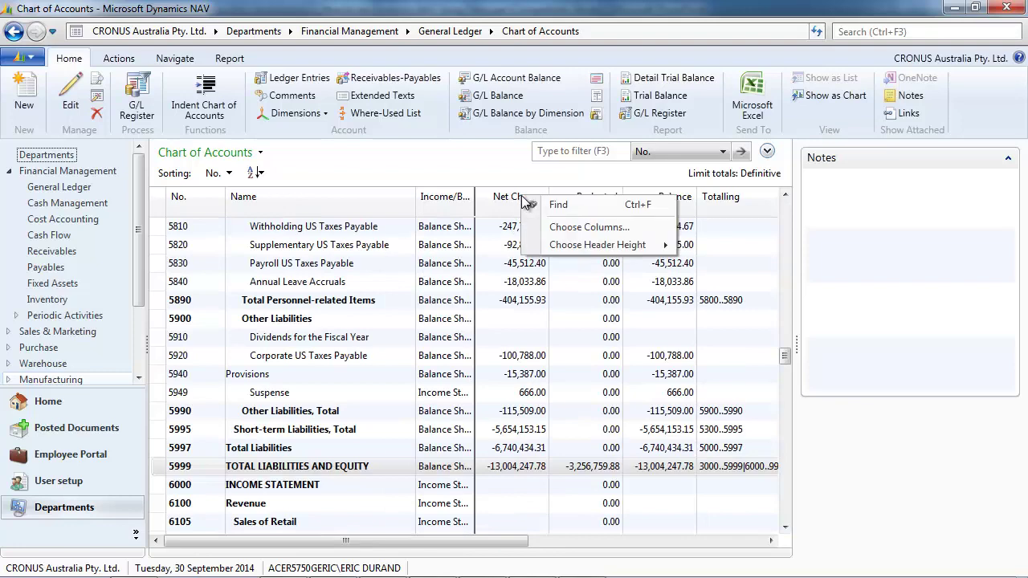
{"action": "left_click", "coordinate": [574, 227]}
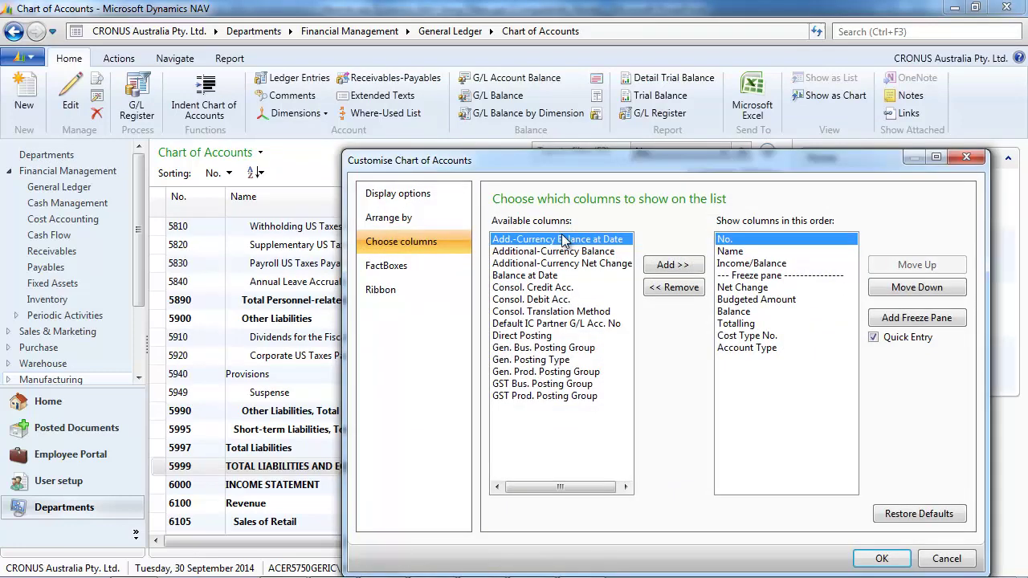
{"action": "left_click", "coordinate": [739, 300]}
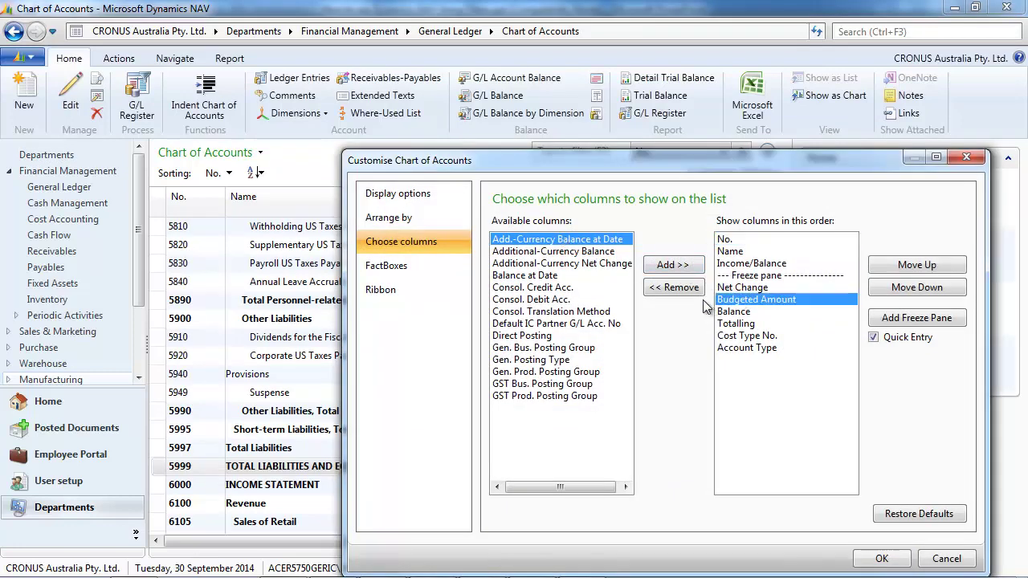
{"action": "left_click", "coordinate": [679, 289]}
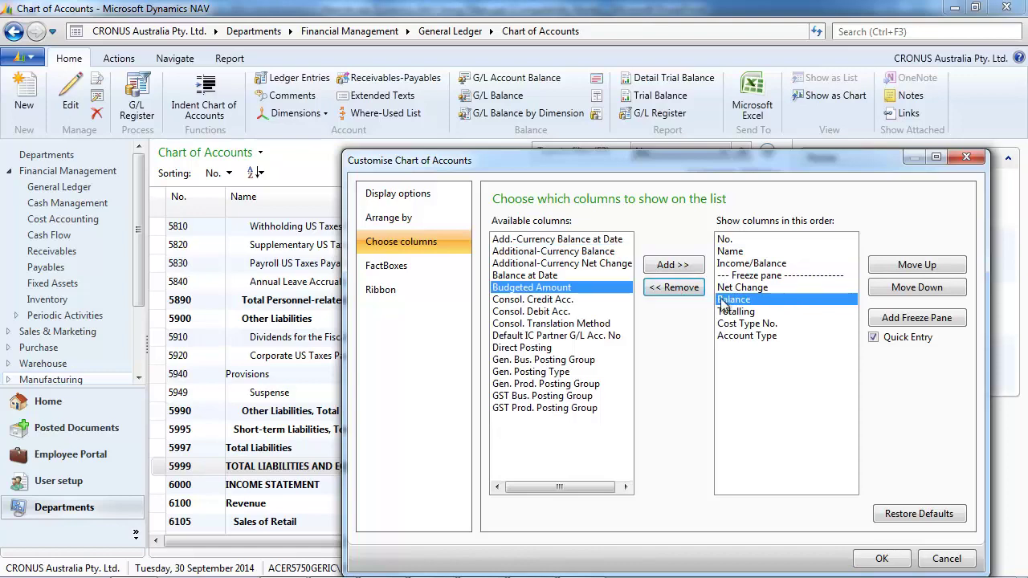
Step: Add the Balance at Date column, move it up between Net Change and Balance, and apply the layout
{"action": "left_click", "coordinate": [542, 276]}
{"action": "left_click", "coordinate": [672, 265]}
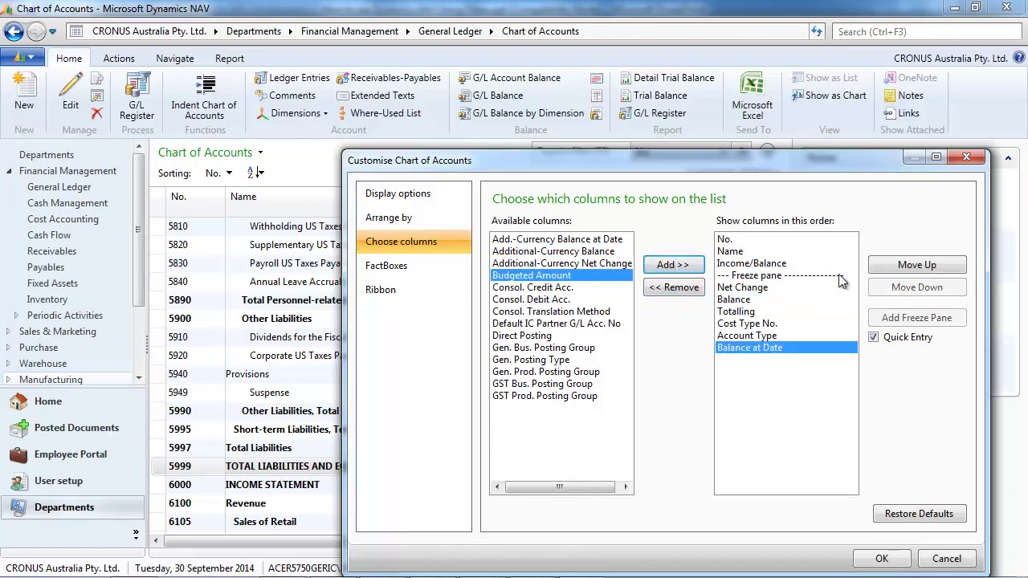
{"action": "left_click", "coordinate": [899, 266]}
{"action": "left_click", "coordinate": [899, 266]}
{"action": "left_click", "coordinate": [899, 266]}
{"action": "left_click", "coordinate": [899, 266]}
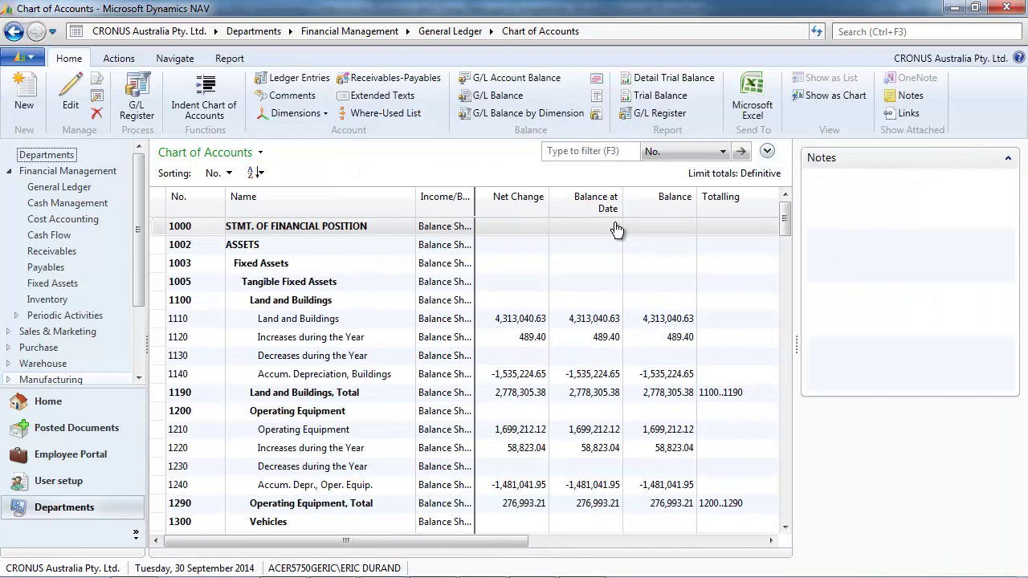
Step: Find account 5999 TOTAL LIABILITIES AND EQUITY and drill down from its balance to the general ledger entries
{"action": "left_click", "coordinate": [788, 516]}
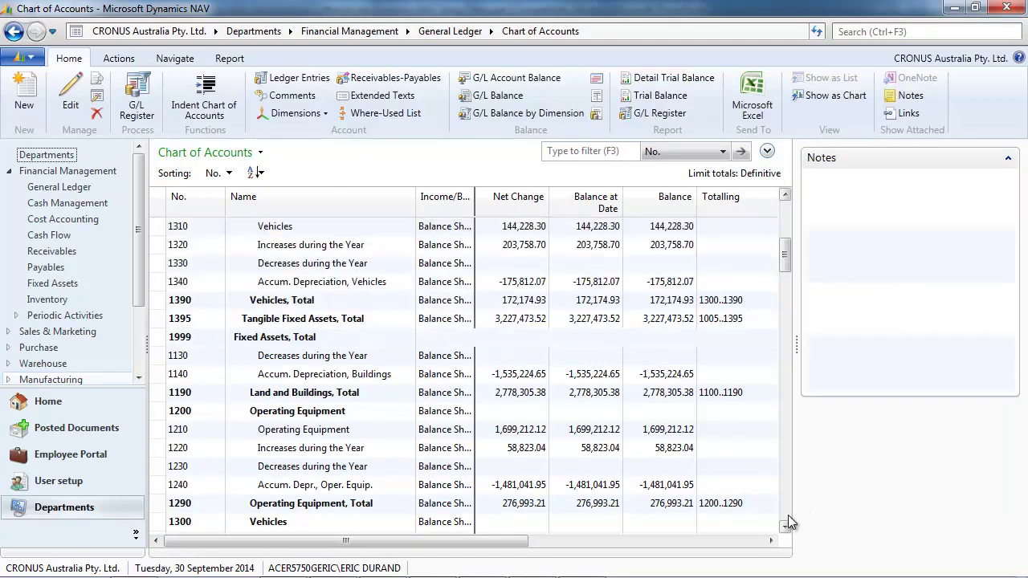
{"action": "left_click", "coordinate": [787, 517]}
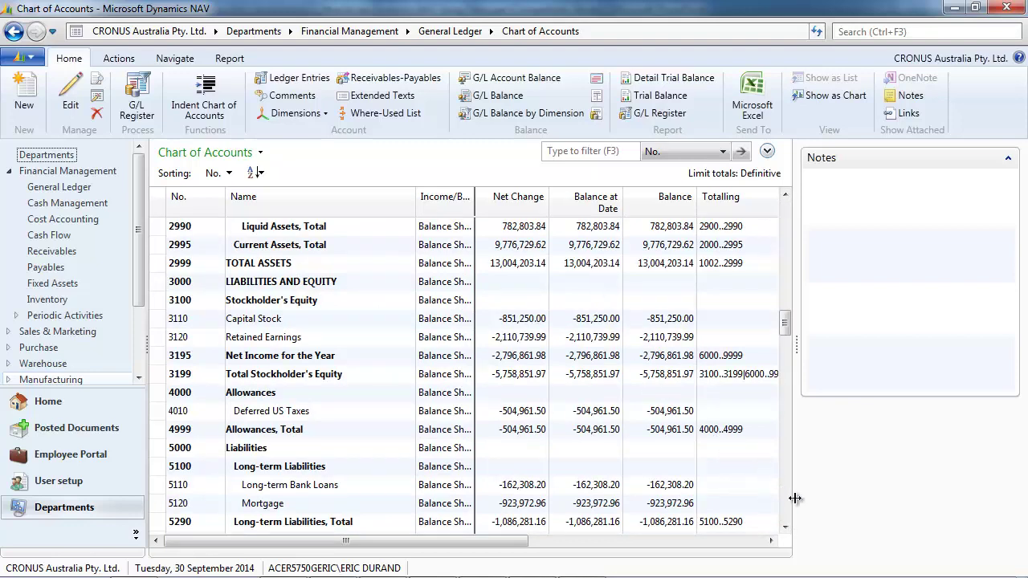
{"action": "left_click", "coordinate": [785, 512]}
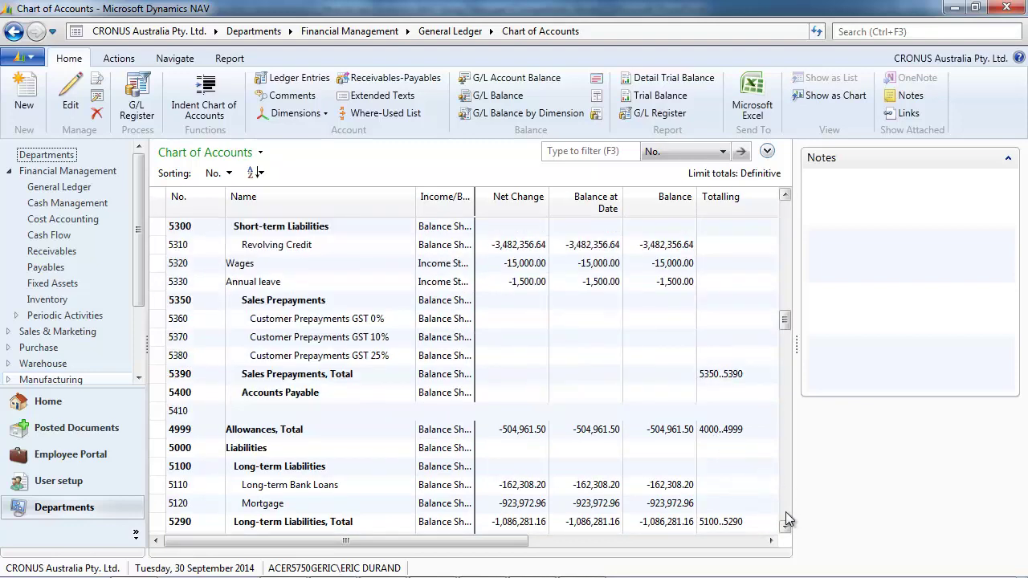
{"action": "left_click", "coordinate": [786, 512]}
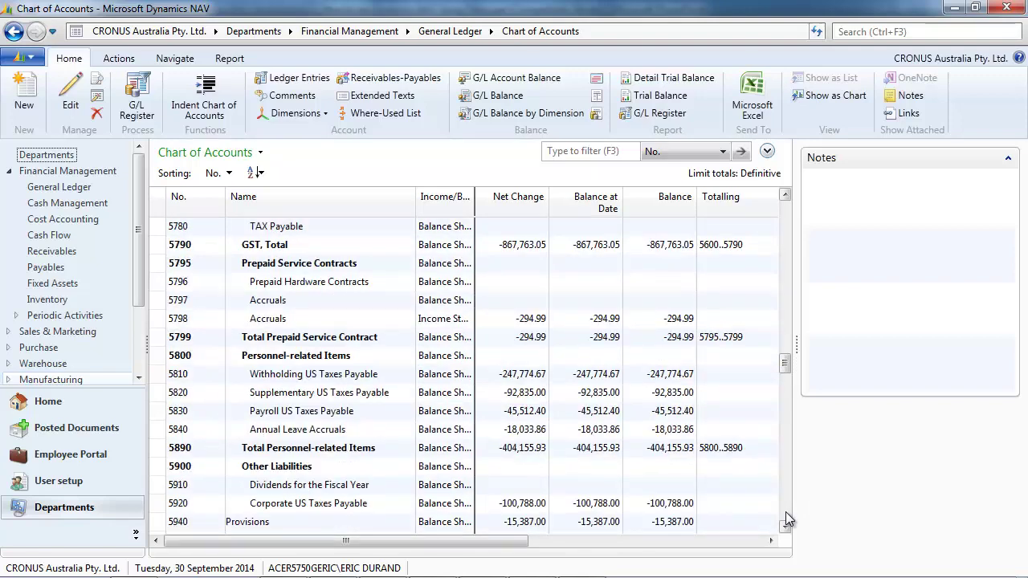
{"action": "left_click", "coordinate": [785, 511]}
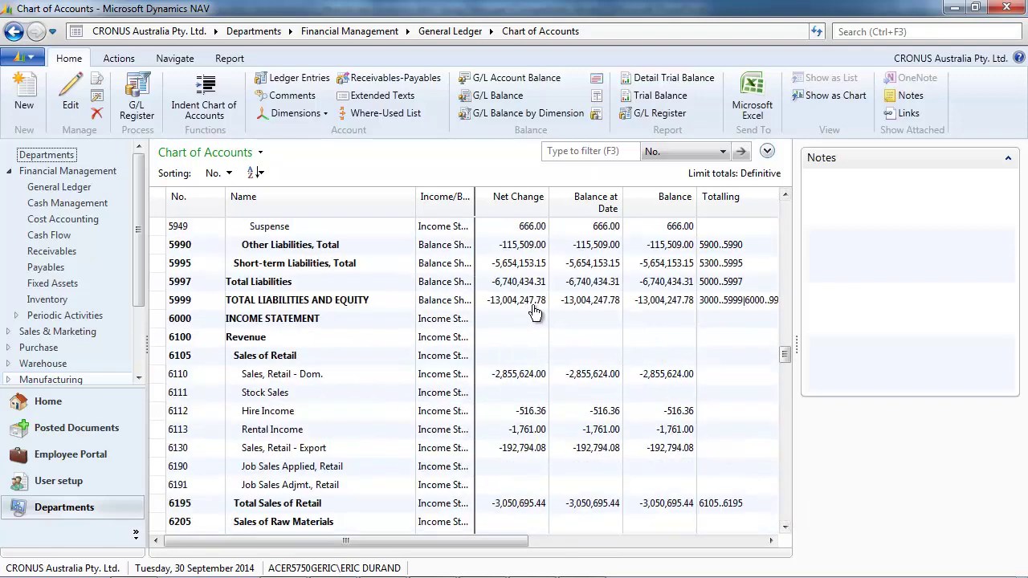
{"action": "right_click", "coordinate": [659, 300]}
{"action": "left_click", "coordinate": [702, 325]}
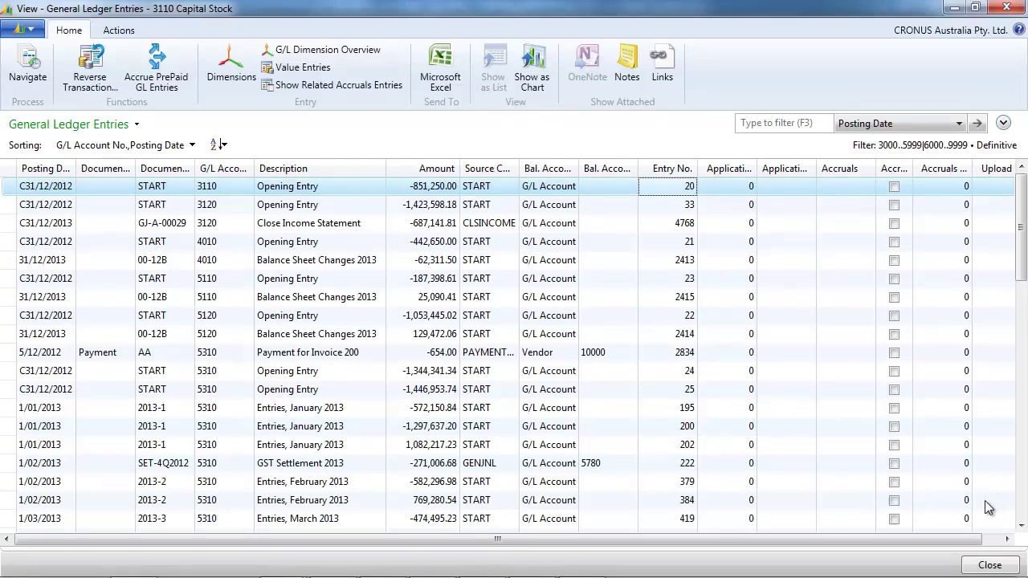
Step: Look through the general ledger entries behind the total's balance, and close them to return to the chart of accounts
{"action": "left_click", "coordinate": [1023, 514]}
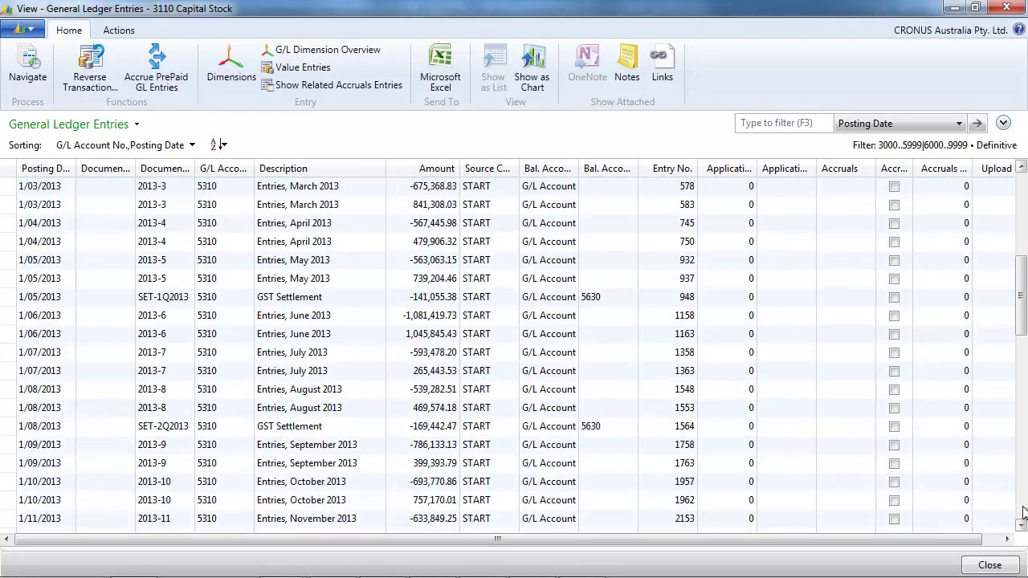
{"action": "left_click", "coordinate": [1023, 514]}
{"action": "left_click", "coordinate": [1023, 514]}
{"action": "left_click", "coordinate": [1023, 513]}
{"action": "left_click", "coordinate": [1023, 513]}
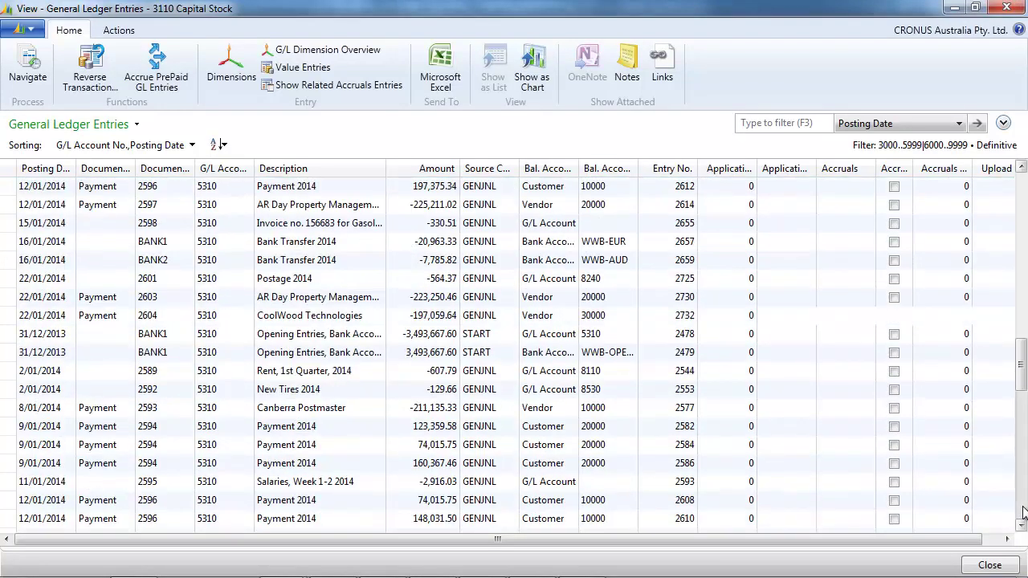
{"action": "left_click", "coordinate": [1023, 512]}
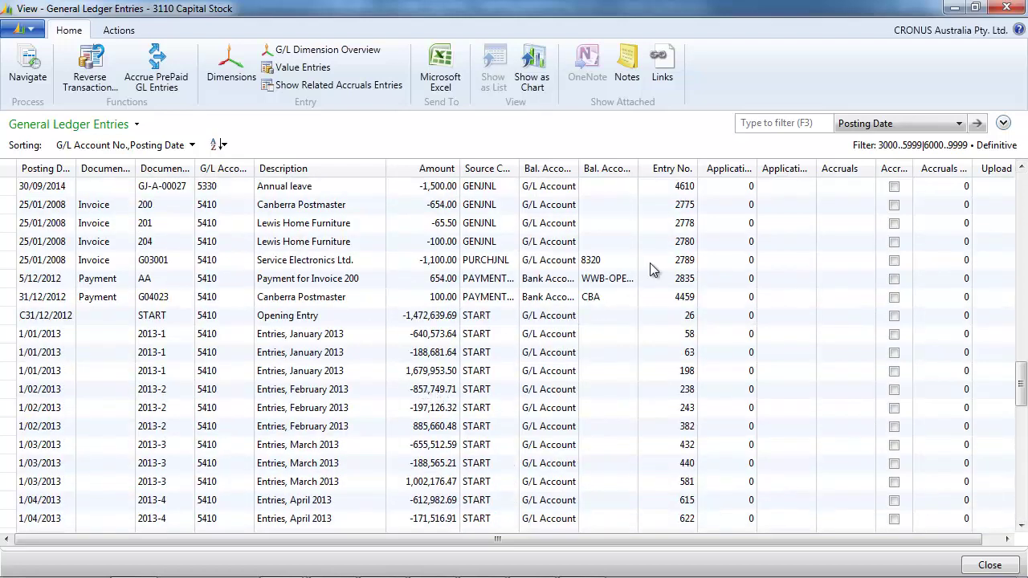
{"action": "key", "text": "Escape"}
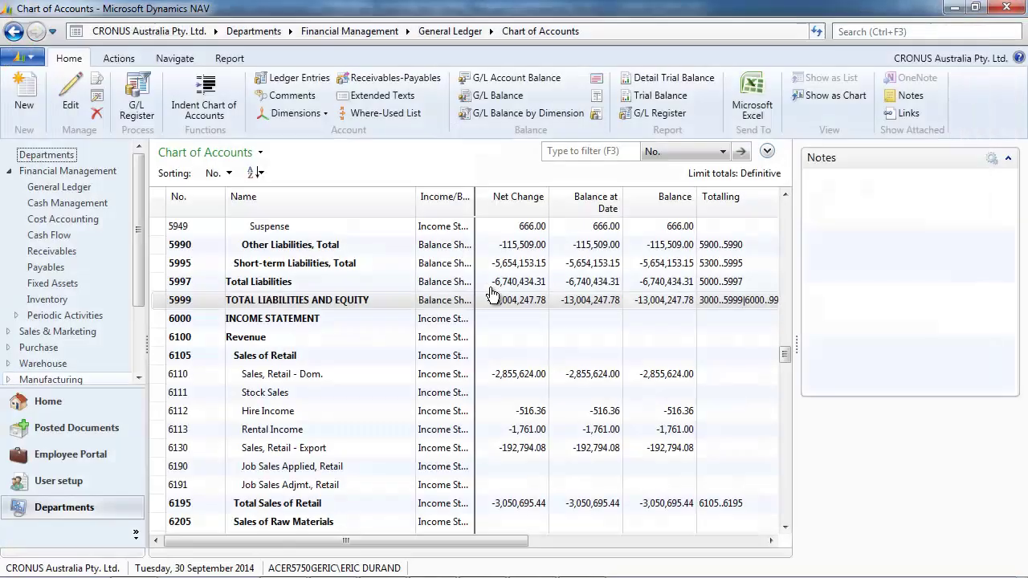
Step: Limit the chart of accounts totals by a Date Filter of 010214..280214 in place of the G/L Entry Type Filter
{"action": "left_click", "coordinate": [241, 153]}
{"action": "left_click", "coordinate": [229, 239]}
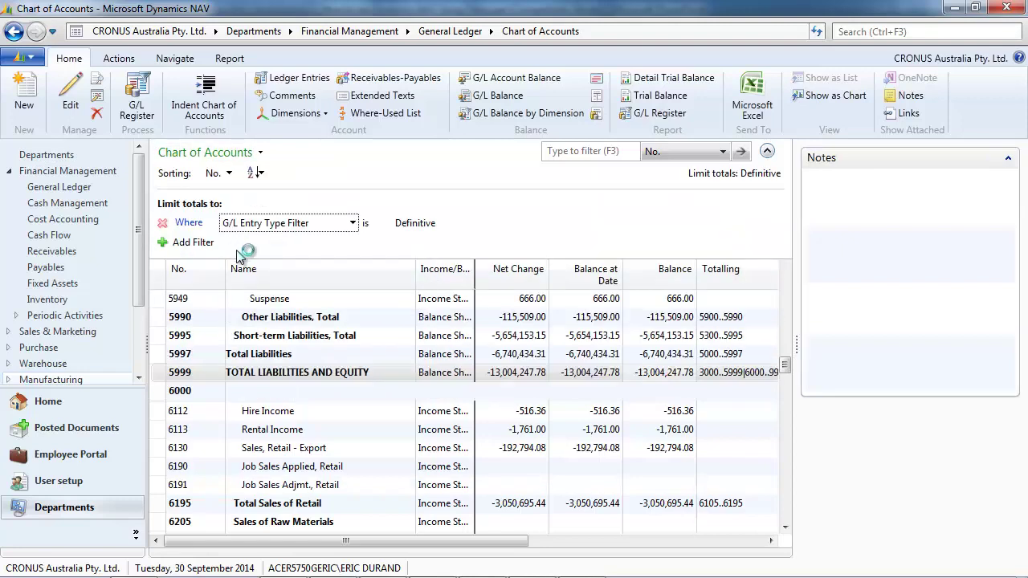
{"action": "left_click", "coordinate": [352, 222]}
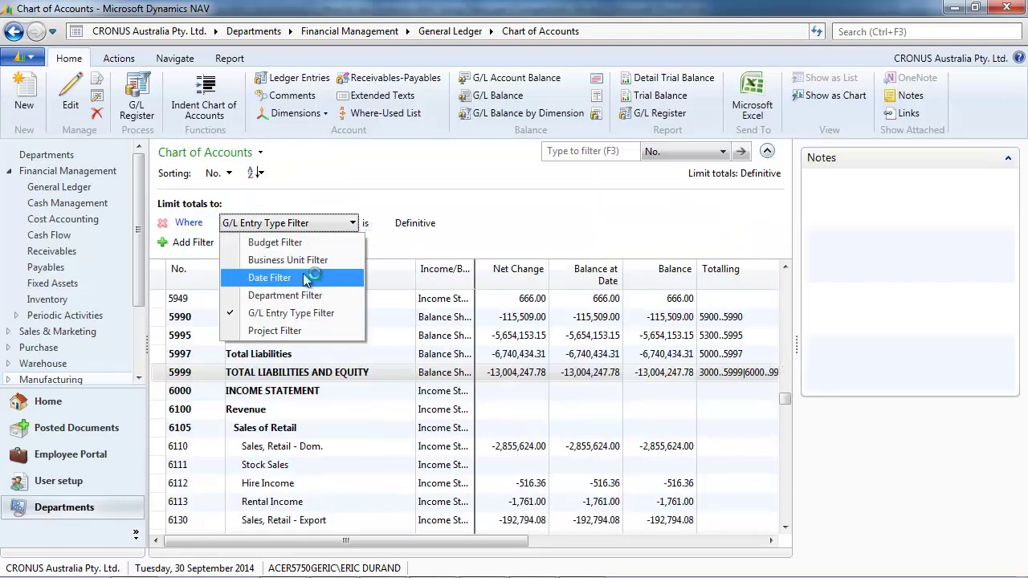
{"action": "key", "text": "Escape"}
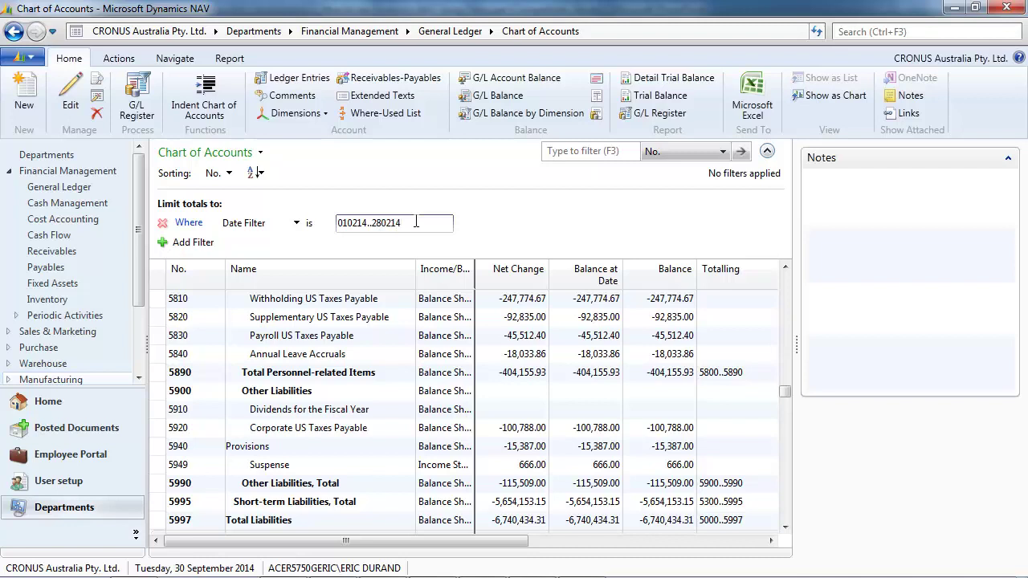
{"action": "key", "text": "Return"}
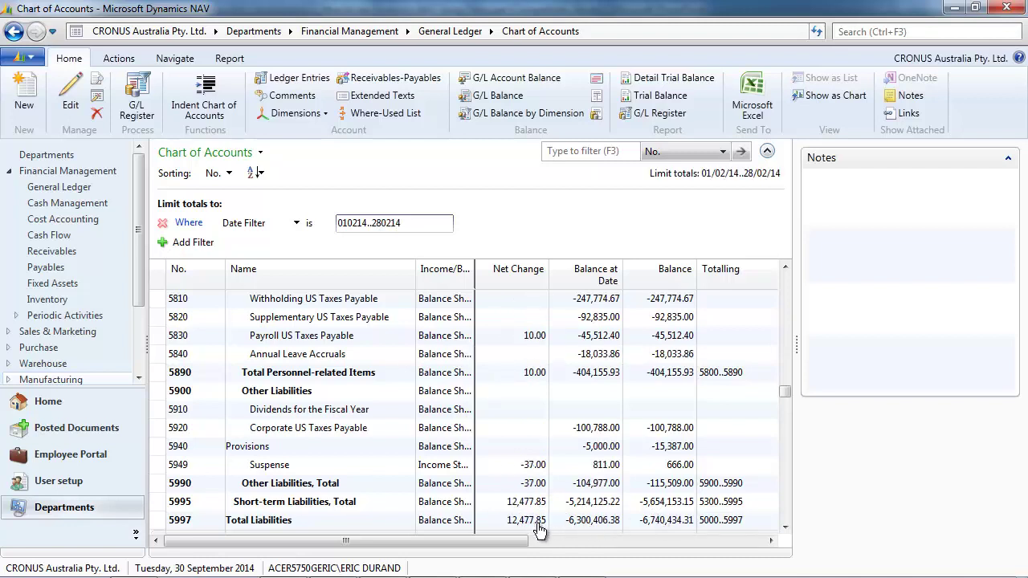
Step: Drill down from the Net Change of account 5997 Total Liabilities, show the filters on its ledger entries, and close them
{"action": "right_click", "coordinate": [538, 526]}
{"action": "left_click", "coordinate": [559, 417]}
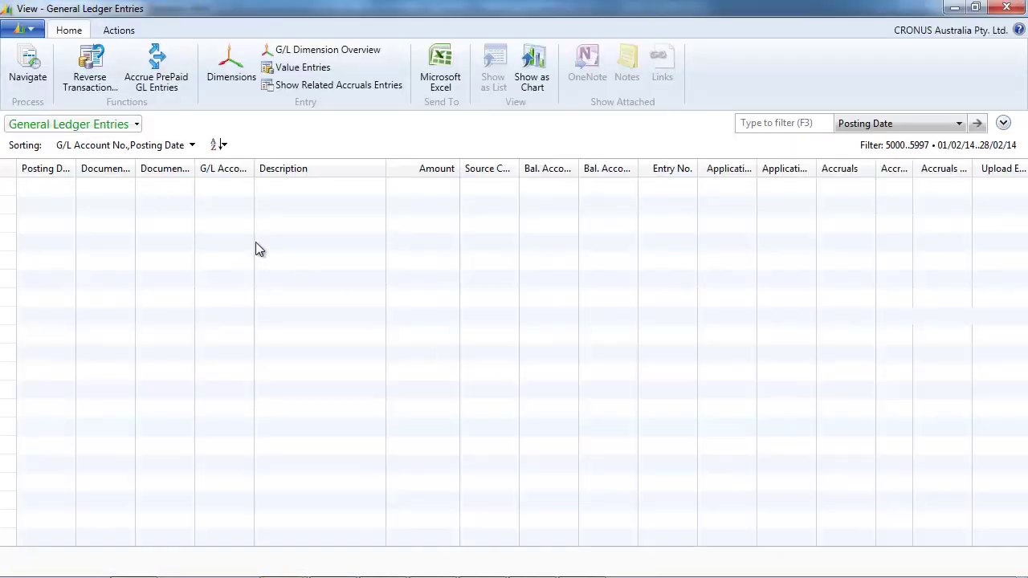
{"action": "left_click", "coordinate": [135, 124]}
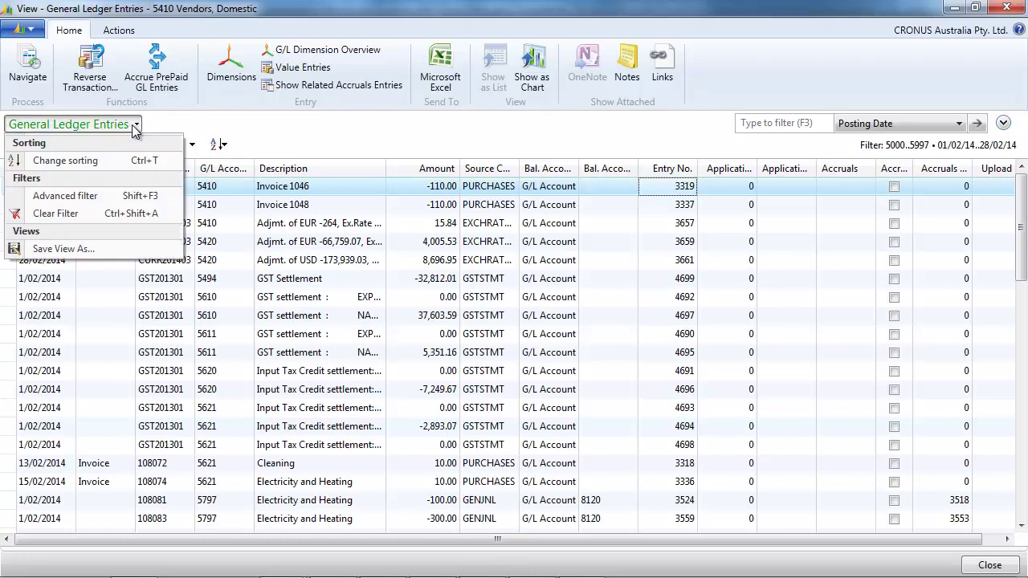
{"action": "left_click", "coordinate": [102, 195]}
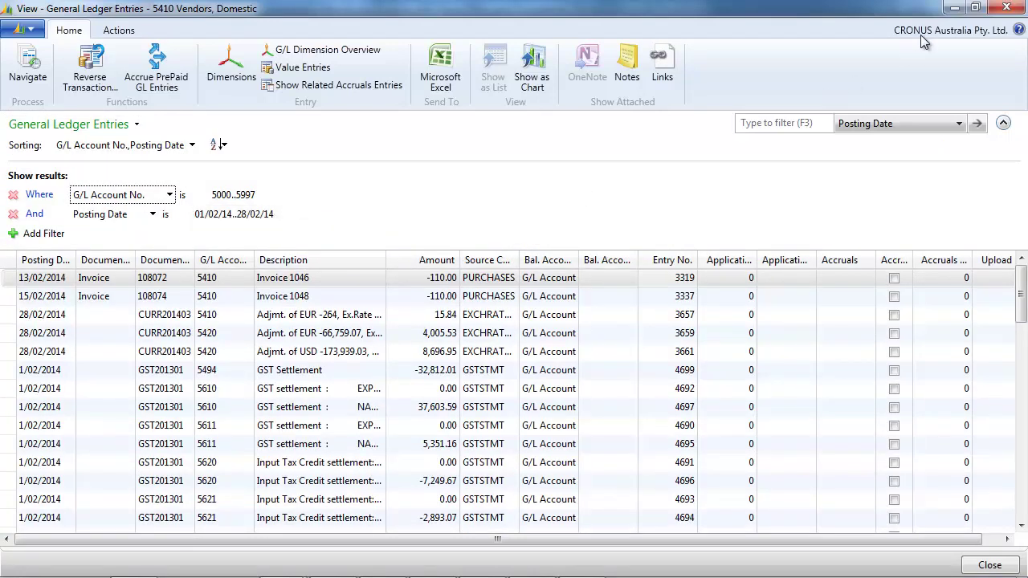
{"action": "left_click", "coordinate": [1008, 9]}
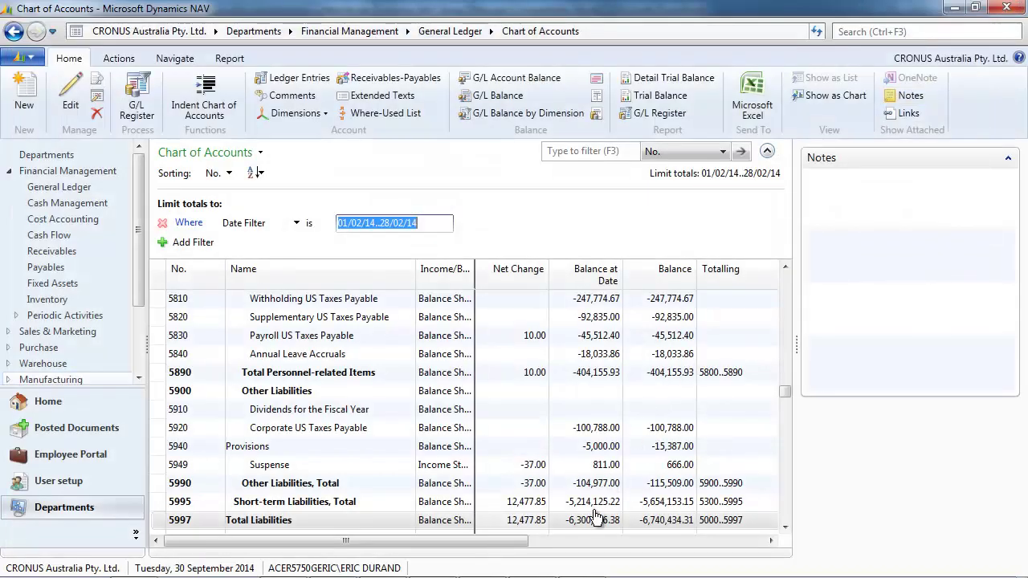
Step: Drill down from the Balance at Date of Total Liabilities, check the posting date filter on its entries, and close them
{"action": "right_click", "coordinate": [592, 528]}
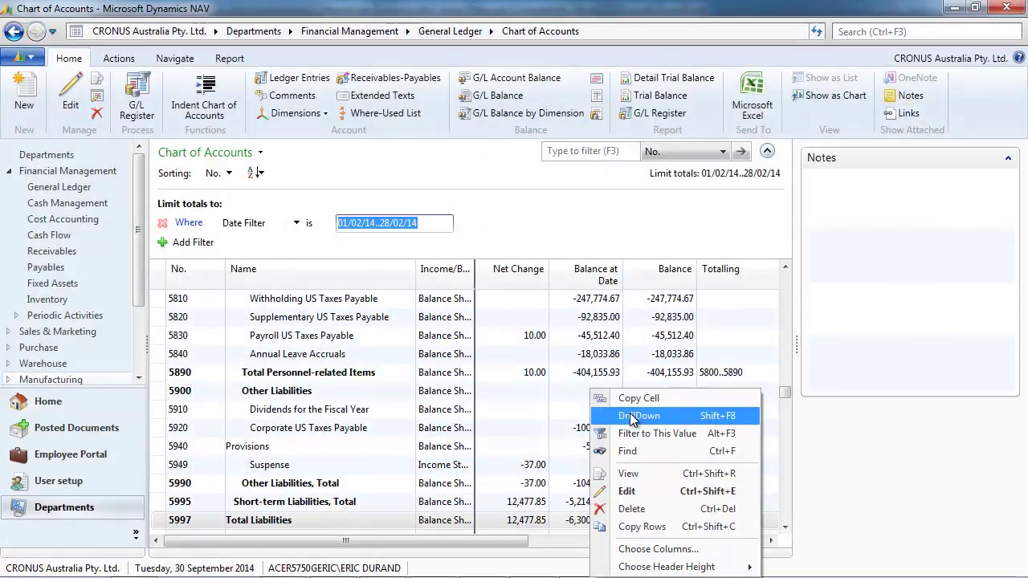
{"action": "left_click", "coordinate": [632, 417]}
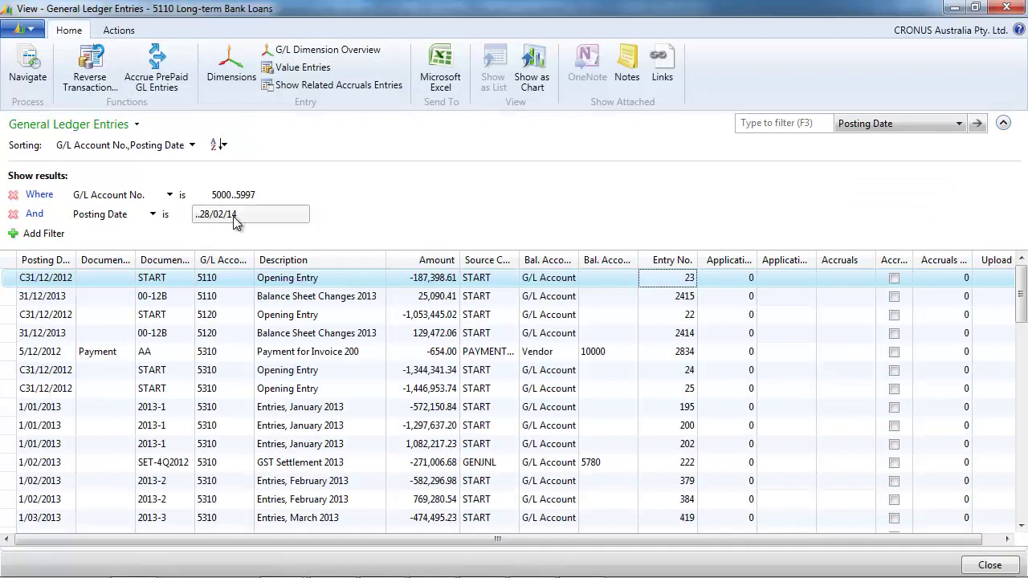
{"action": "left_click", "coordinate": [1006, 7]}
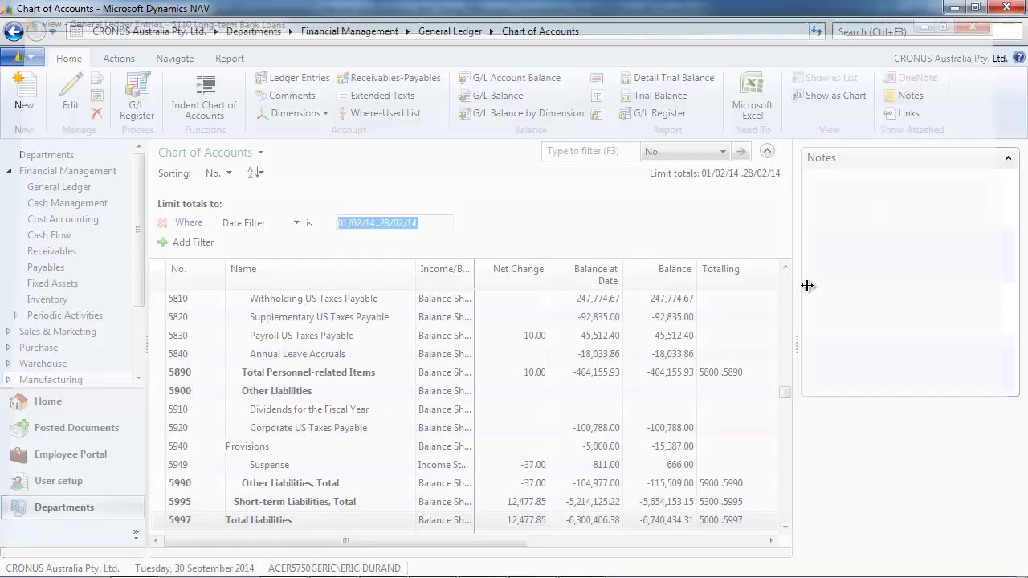
Step: Drill down from the Balance of Total Liabilities, check which filters apply to its entries, and close them
{"action": "right_click", "coordinate": [681, 523]}
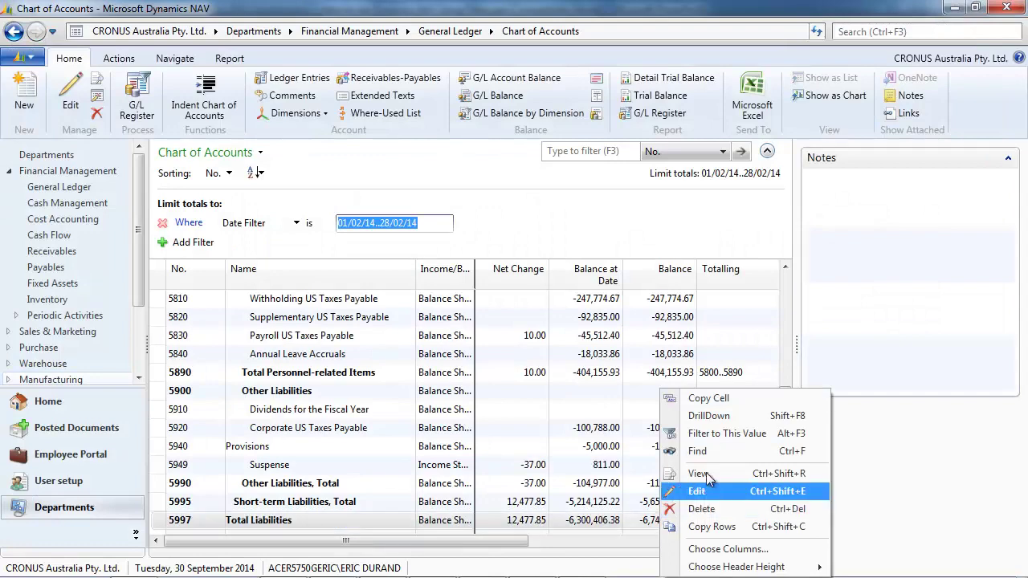
{"action": "left_click", "coordinate": [729, 421]}
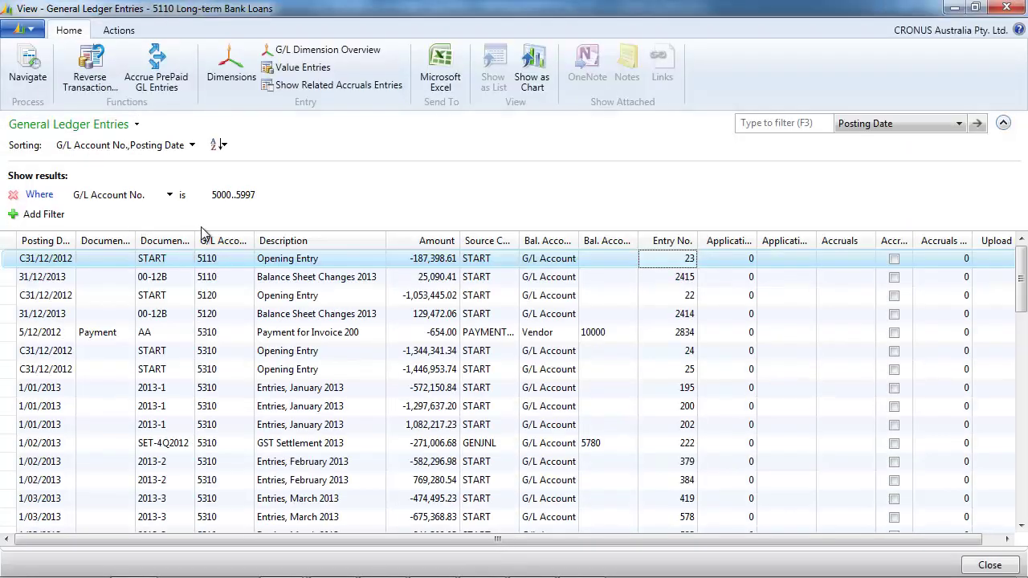
{"action": "left_click", "coordinate": [1006, 8]}
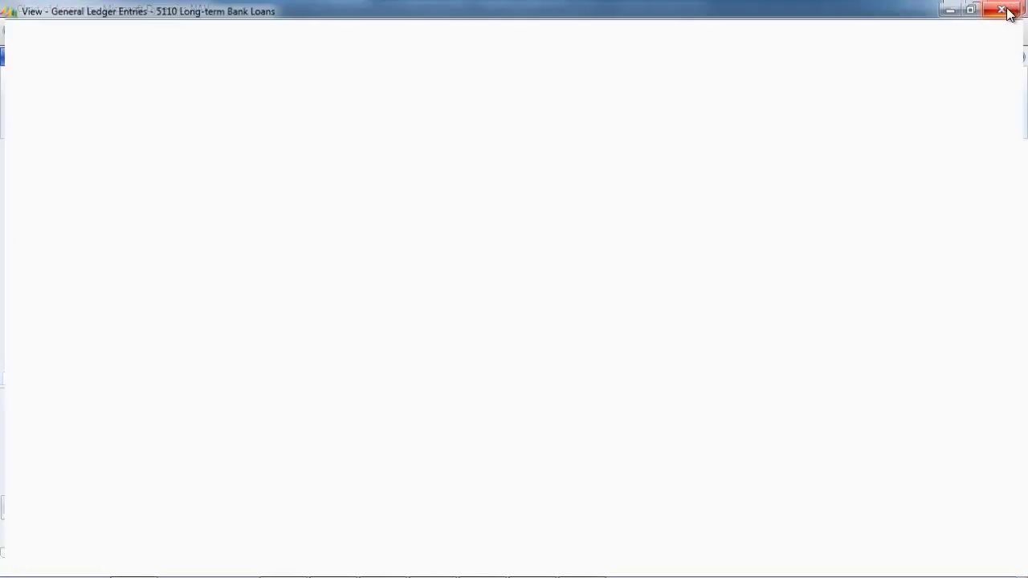